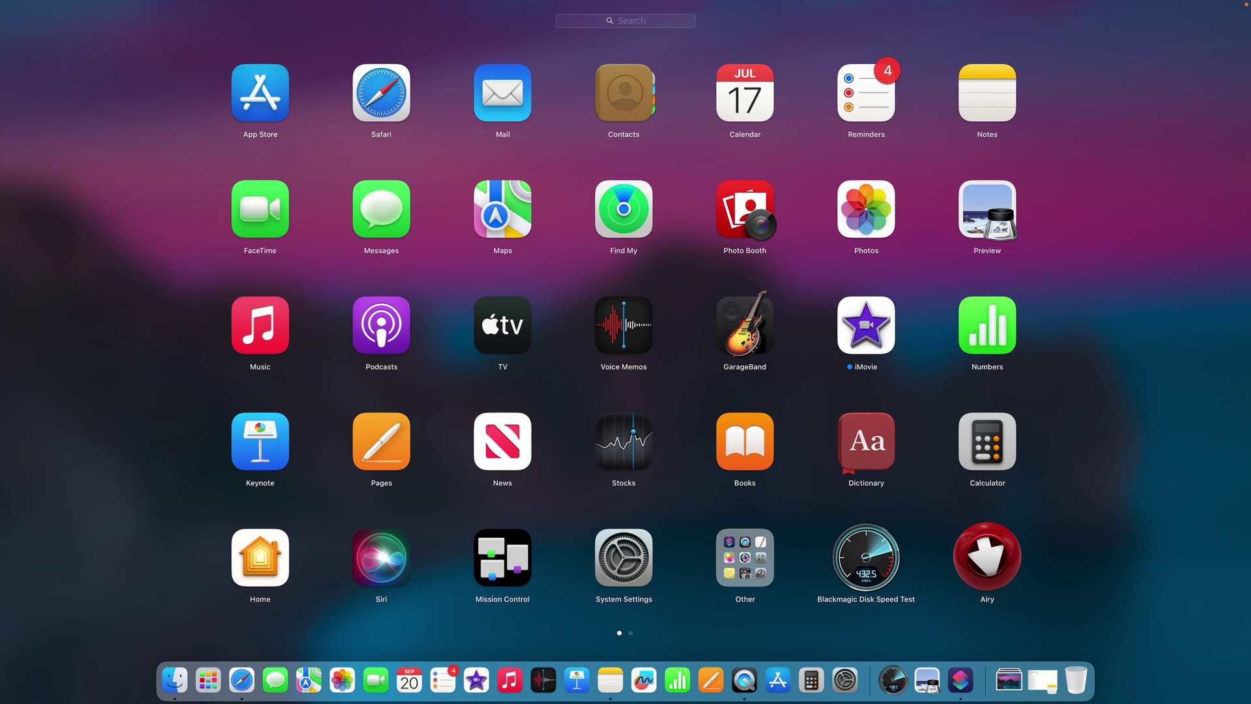
Step: Launch Shortcuts from Launchpad's Other folder
click(745, 558)
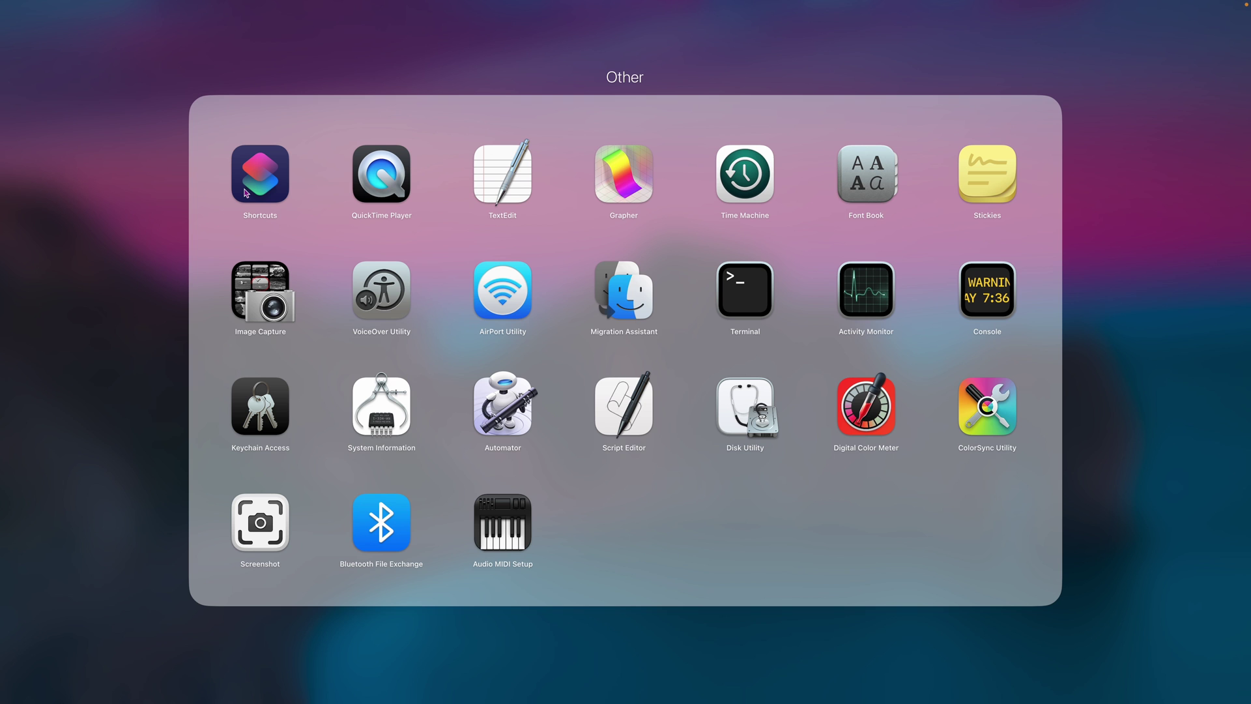
click(248, 191)
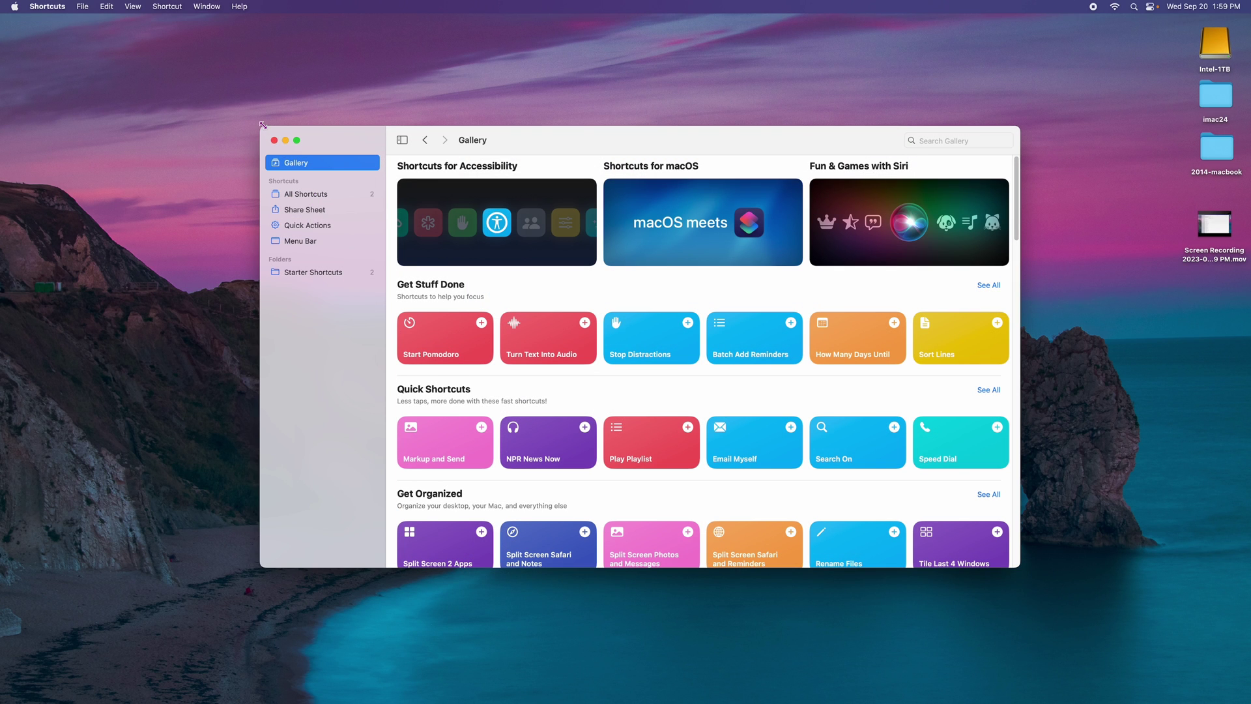
Step: Enlarge the Shortcuts window and view All Shortcuts
drag(262, 124, 210, 89)
click(251, 159)
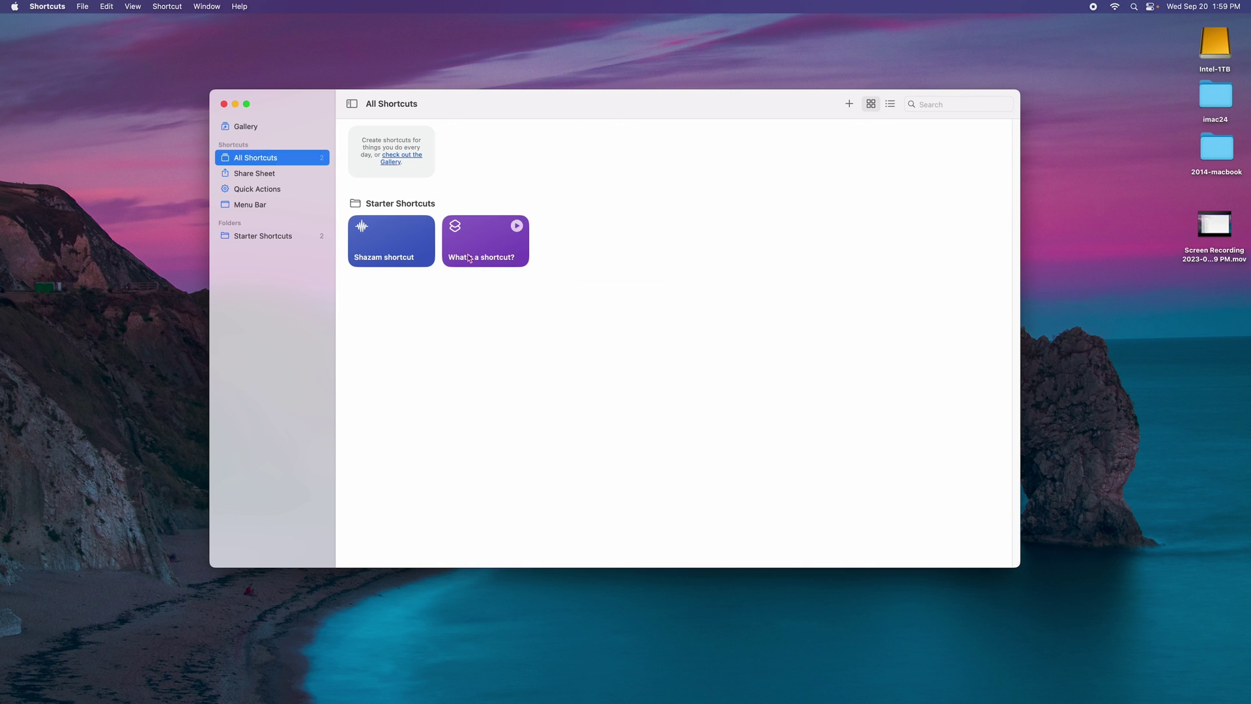
mouse_move(412, 247)
Step: Return to the Gallery and scroll through Get Stuff Done, Quick Shortcuts, Get Organized and Essentials
click(253, 131)
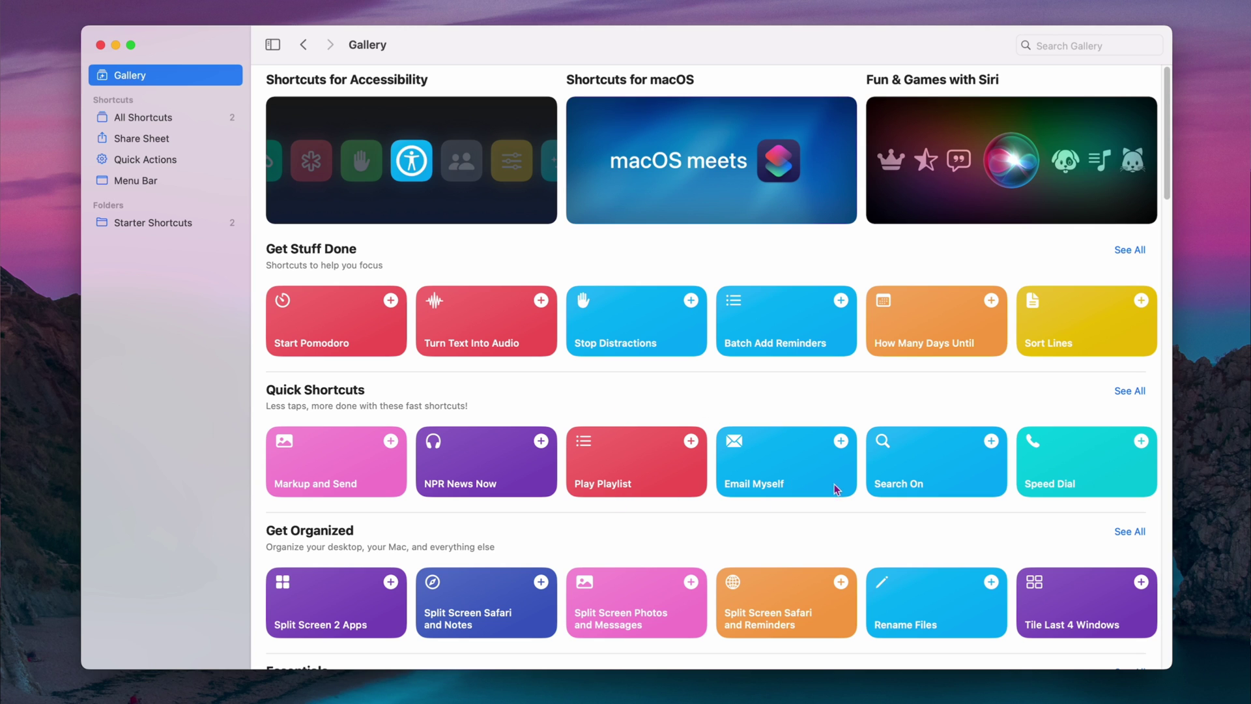
scroll(673, 351, down, 10)
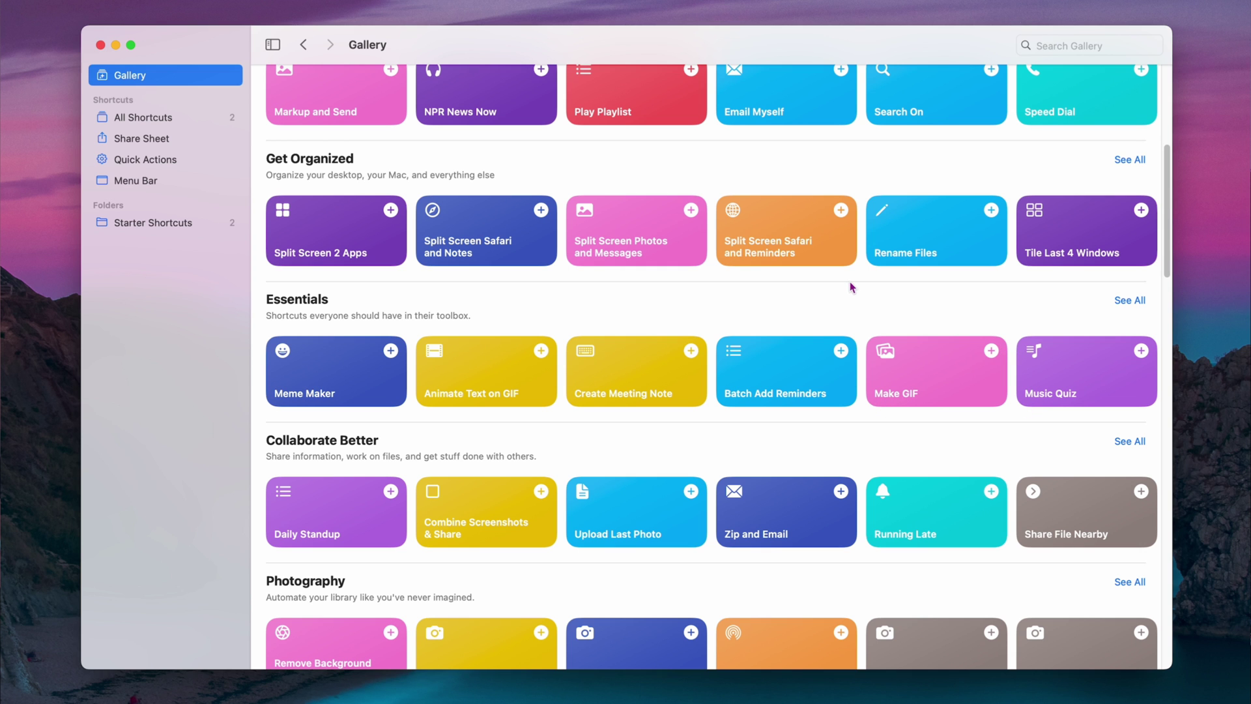
scroll(851, 287, up, 1)
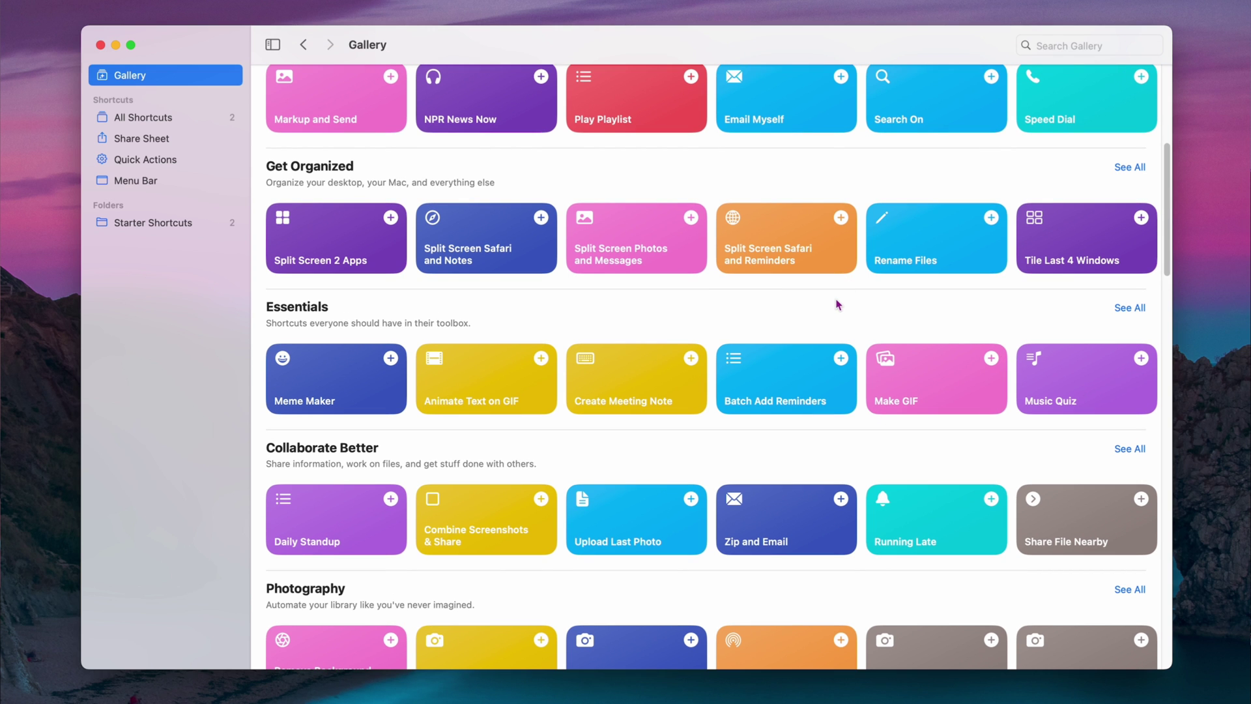
scroll(838, 304, up, 5)
scroll(838, 304, up, 4)
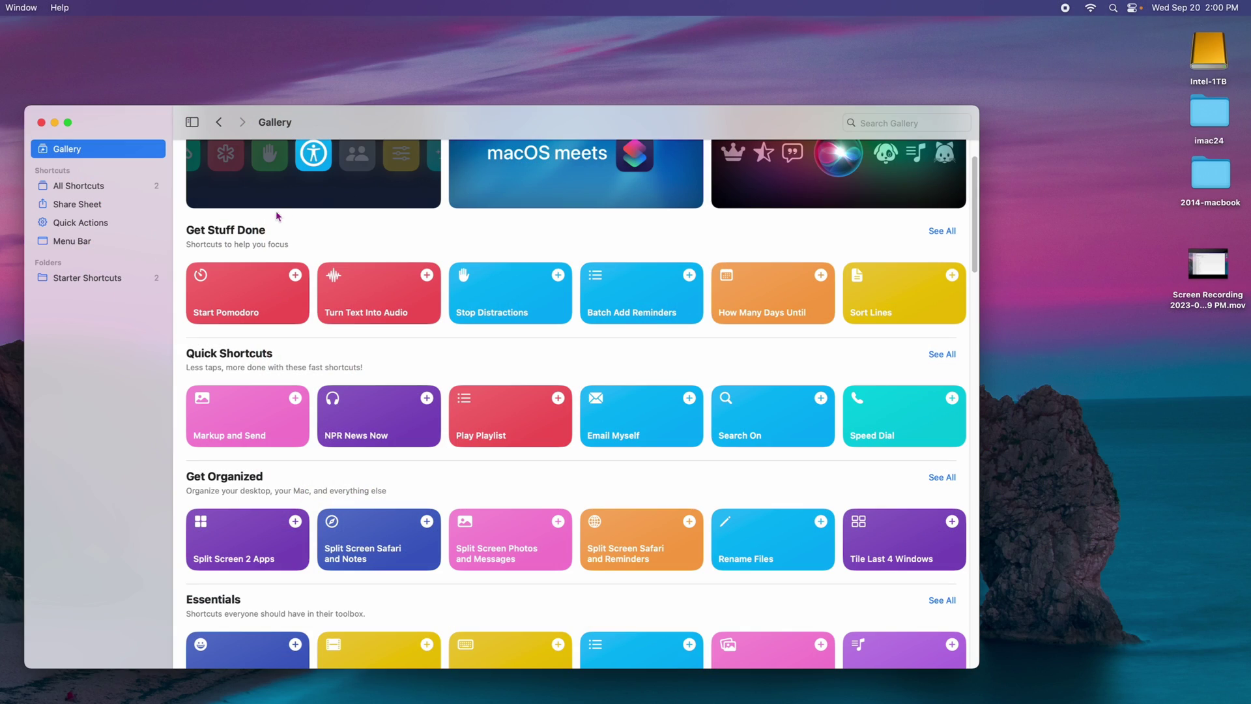
Step: Show the still-empty Menu Bar collection and bring the Shortcuts window into focus
click(73, 241)
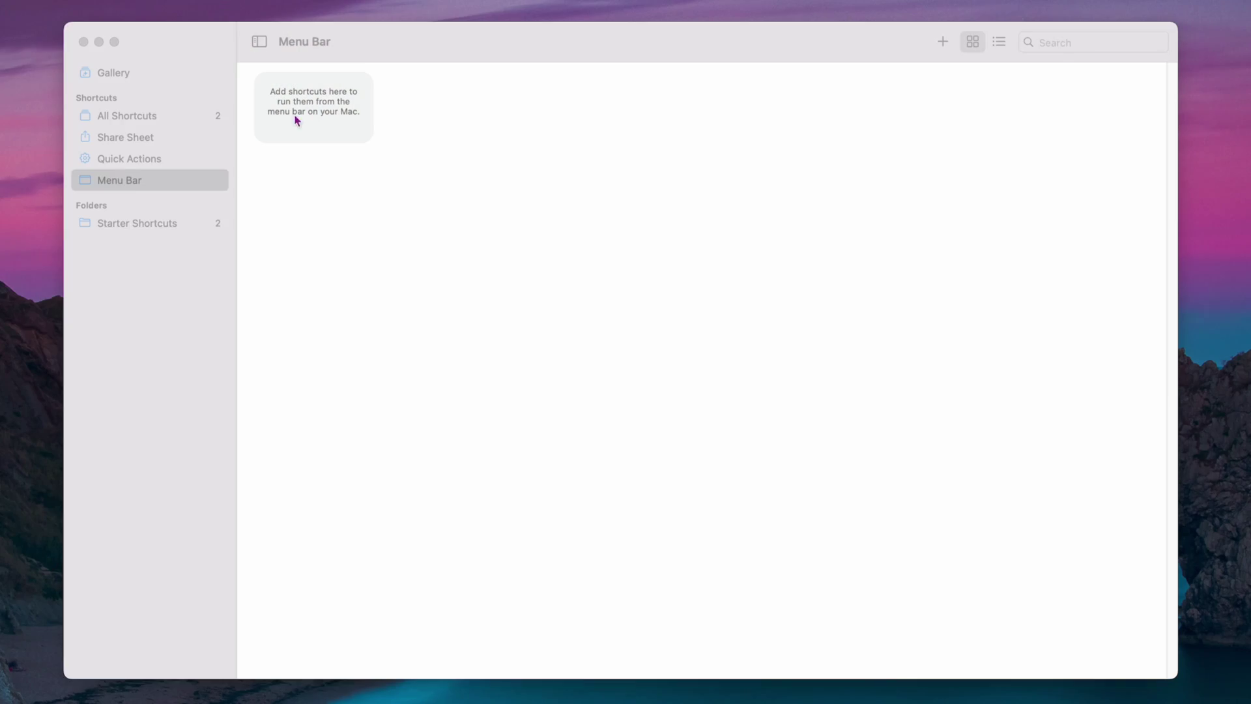
click(126, 181)
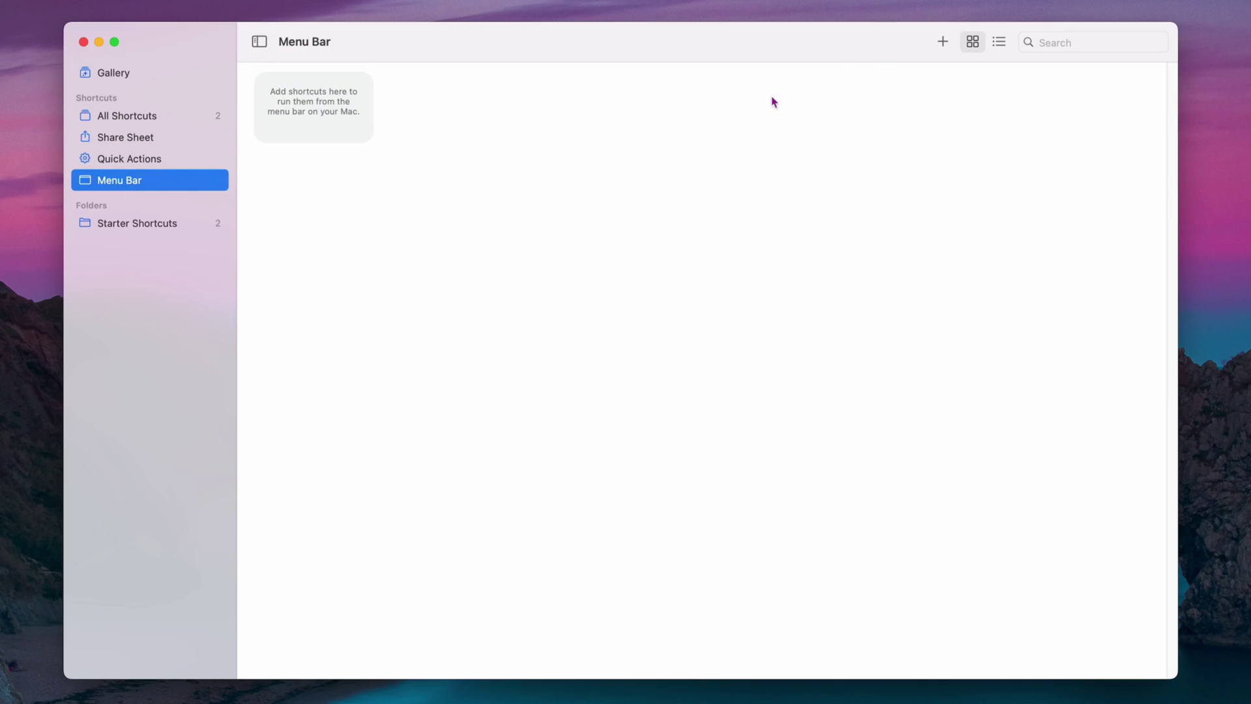
Step: Create a new Menu Bar shortcut with an Open URLs action pointing to espn.com
click(944, 43)
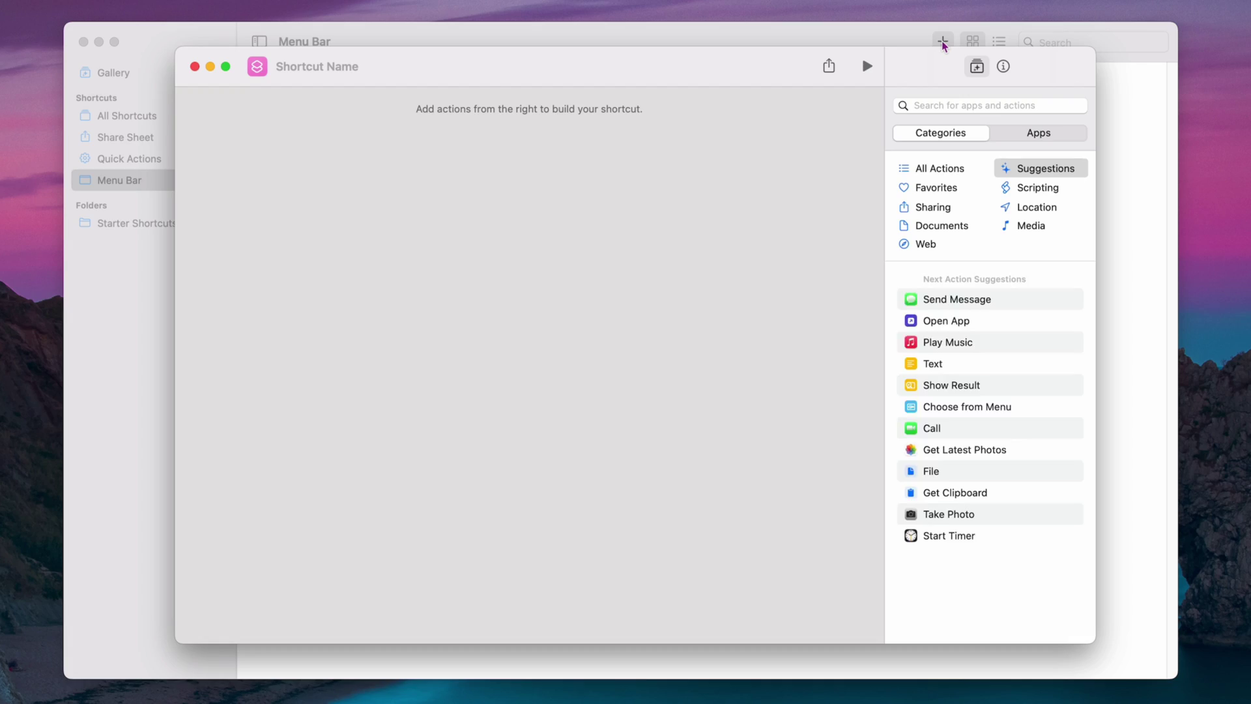
drag(595, 67, 650, 90)
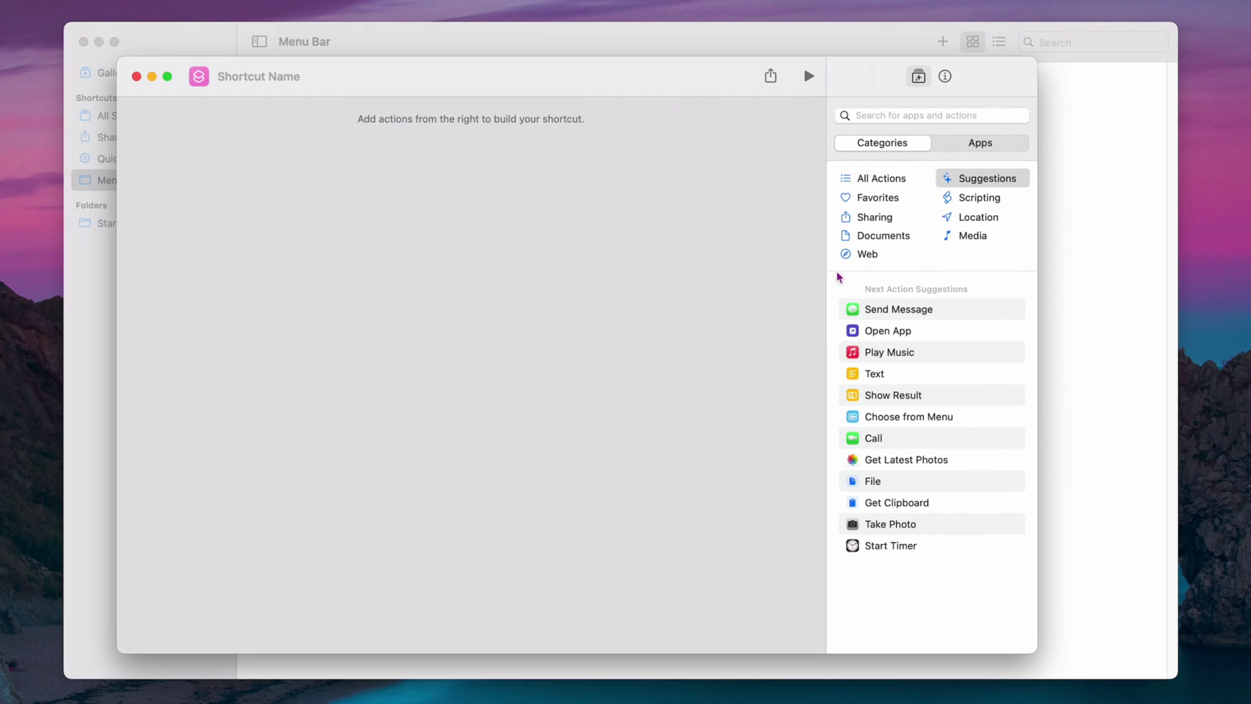
click(911, 117)
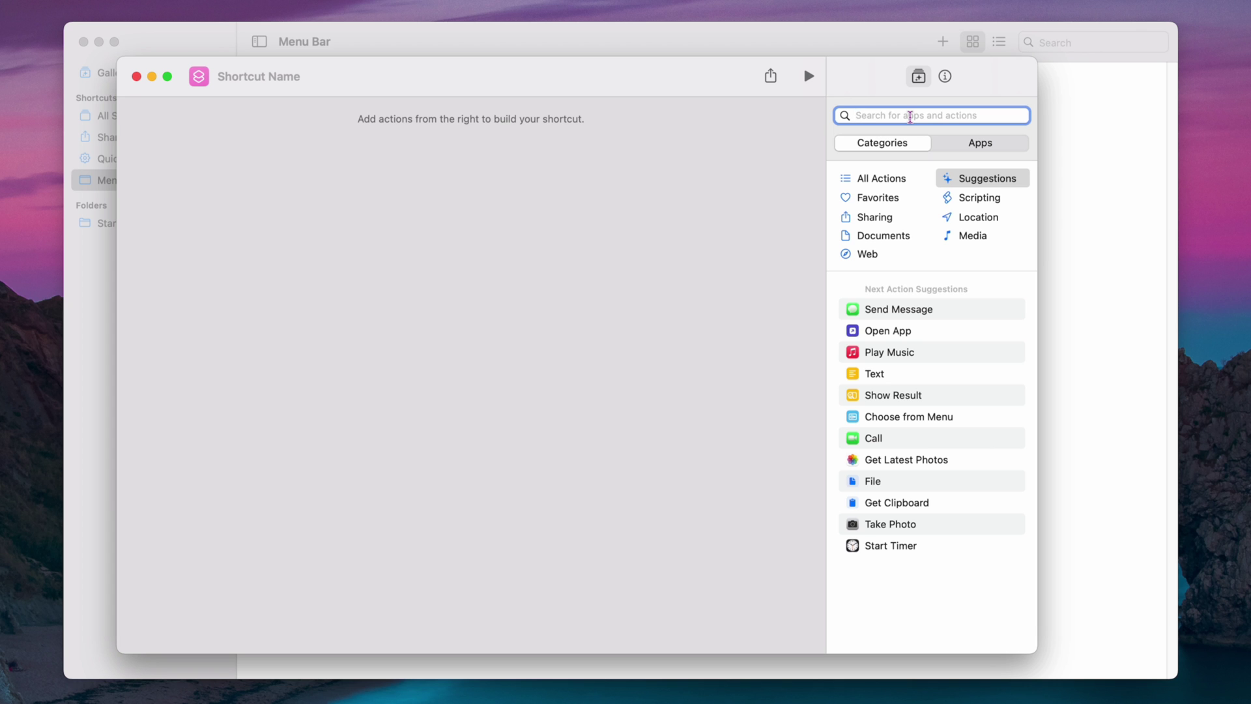
text(open)
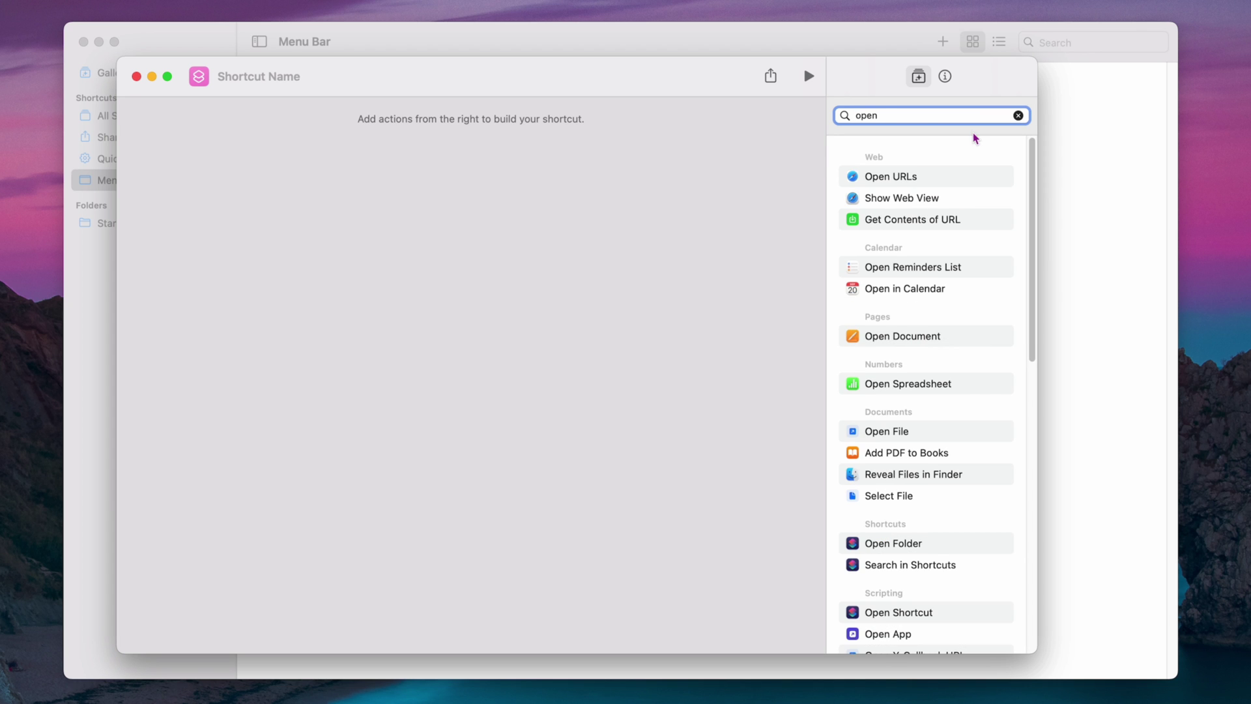
double_click(918, 178)
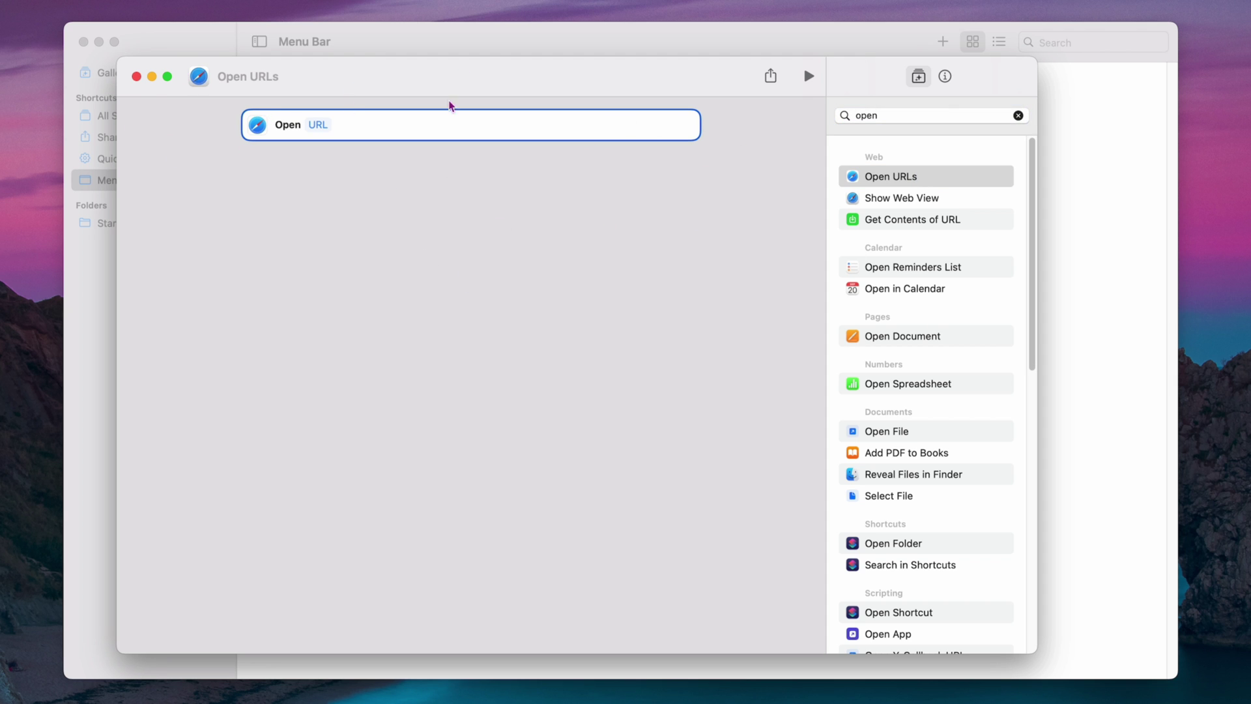
click(319, 126)
text(espn.com)
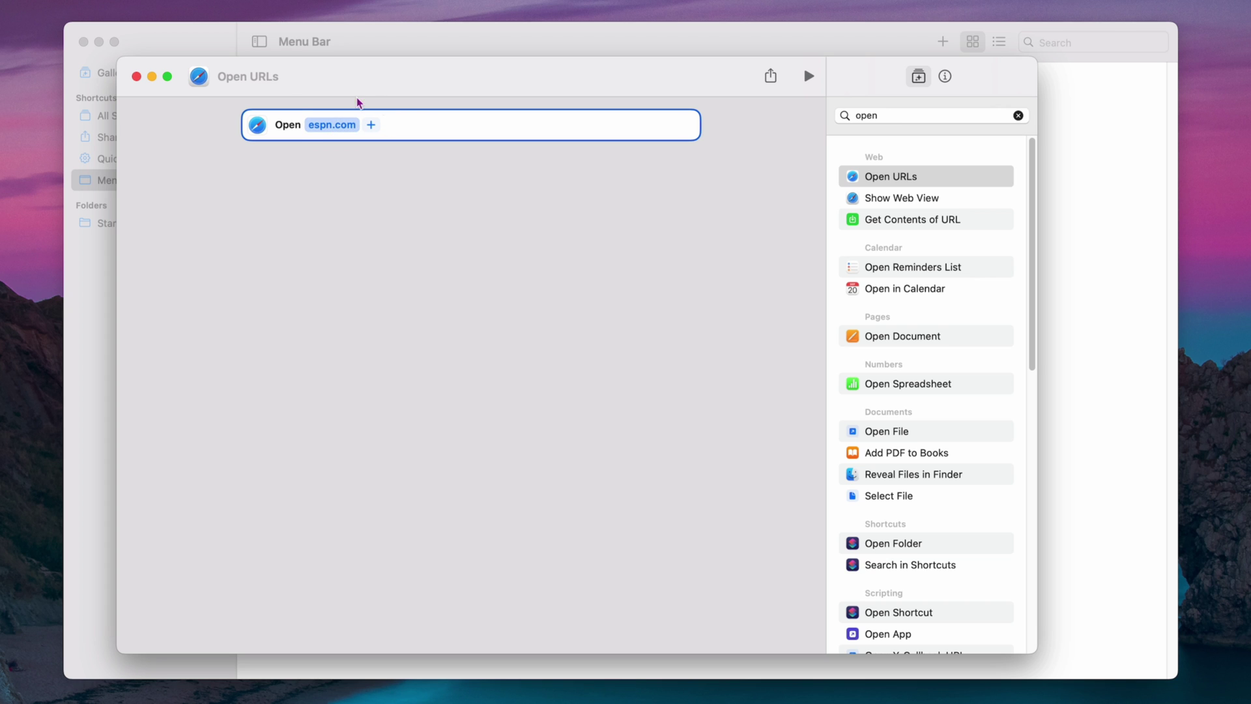
Step: Name the new shortcut 'Open Espn'
click(264, 77)
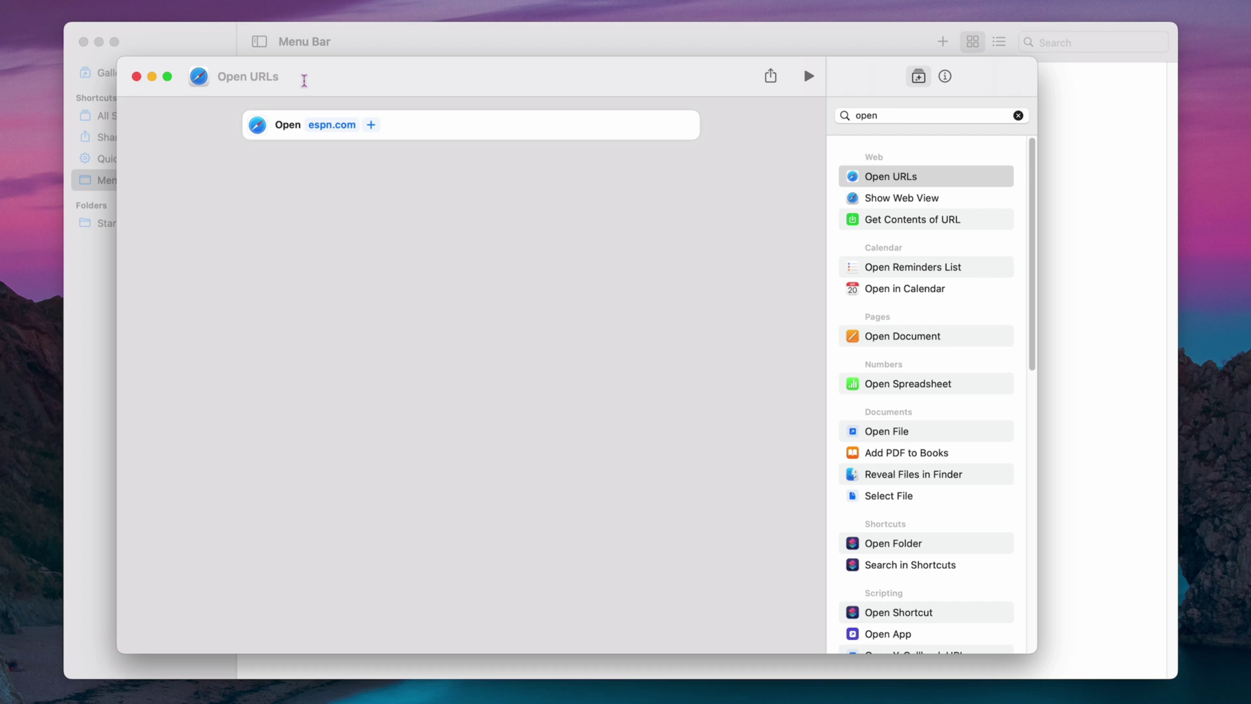
text(Open Espn)
key(Return)
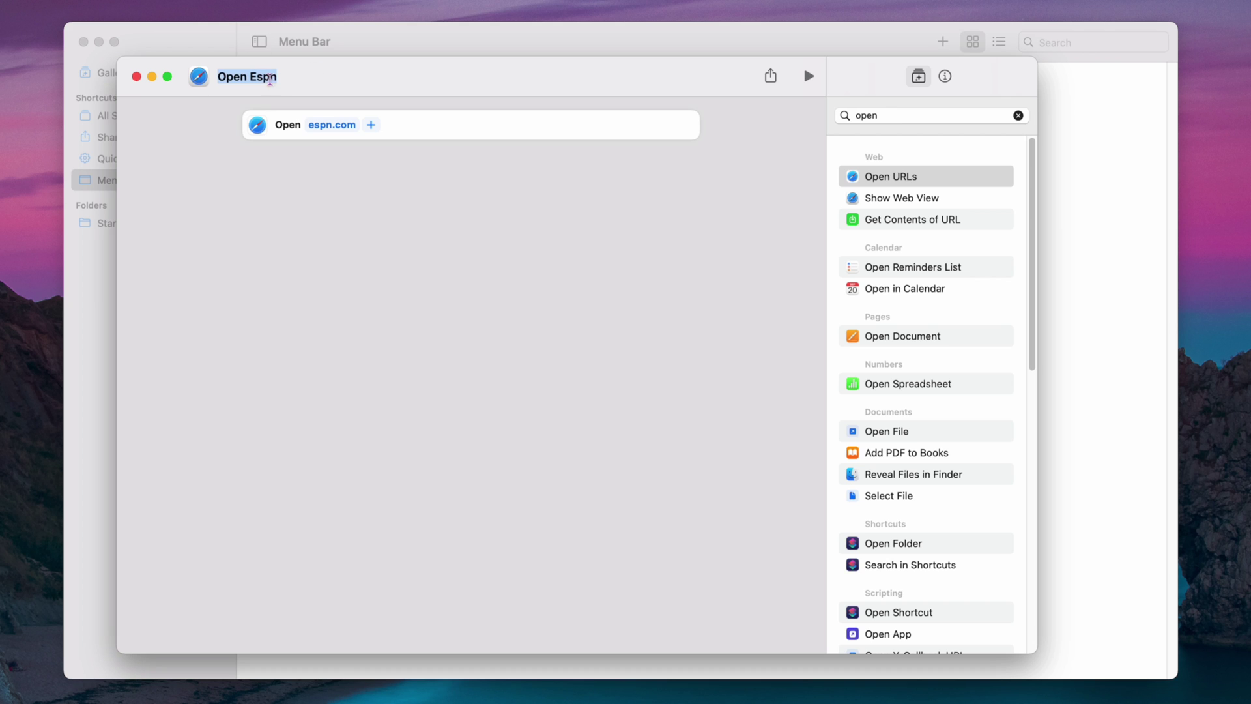
Step: Save Open Espn, run it from the menu-bar Shortcuts list, and close the Shortcuts window
click(136, 76)
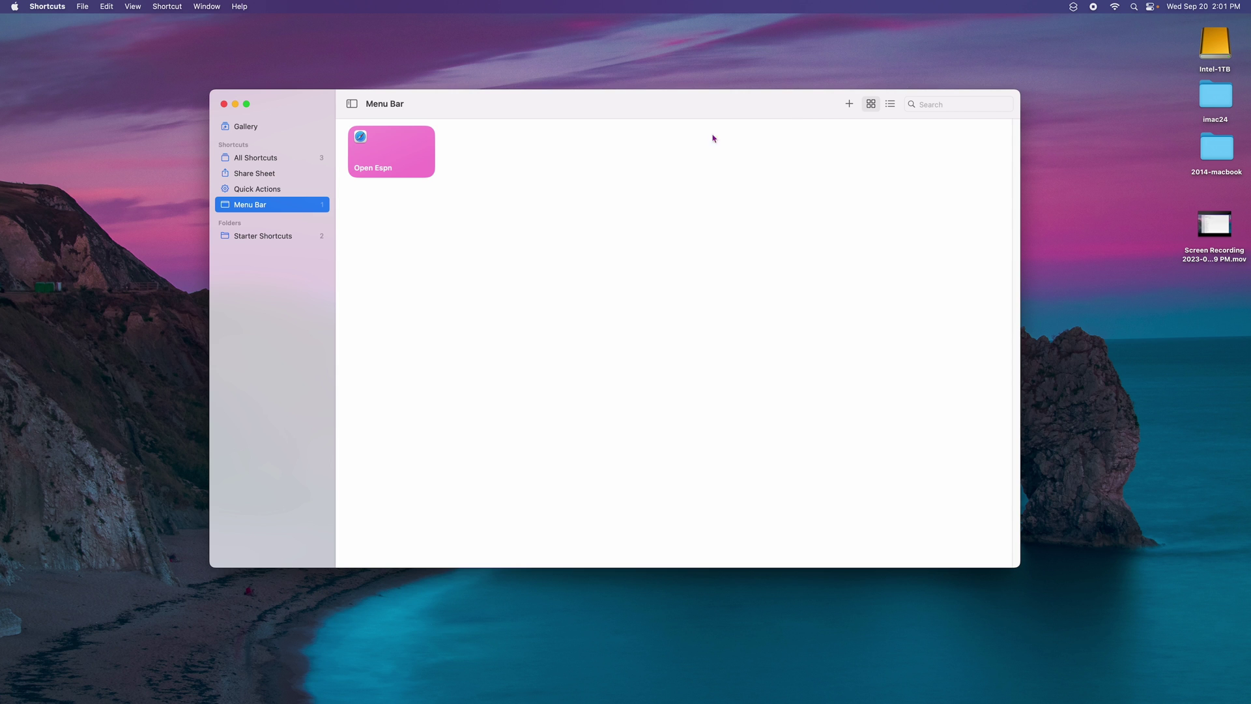
click(1075, 8)
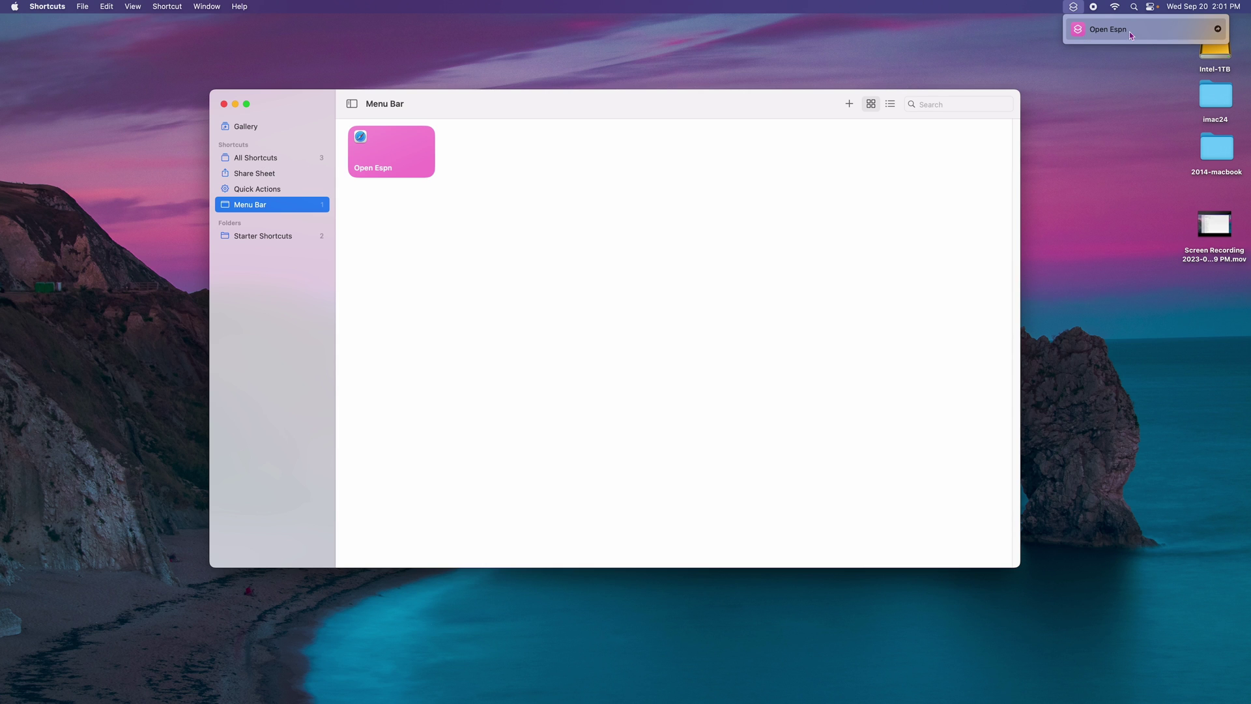
click(930, 82)
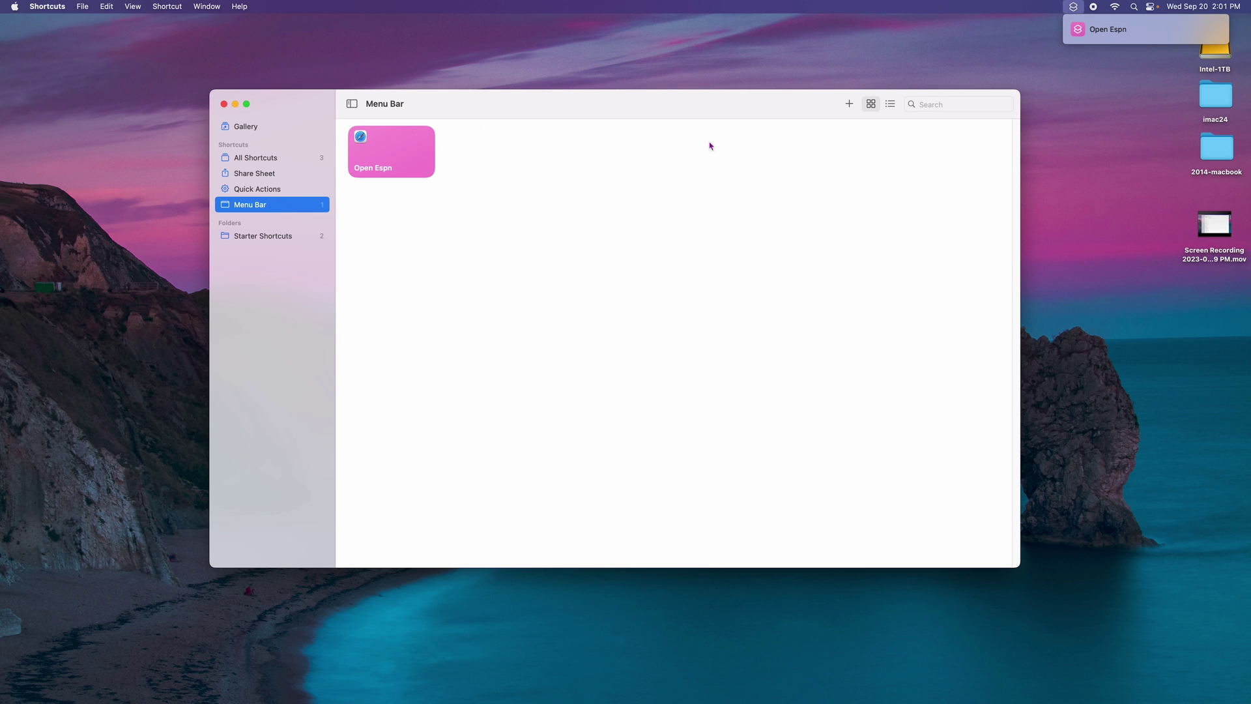
click(225, 105)
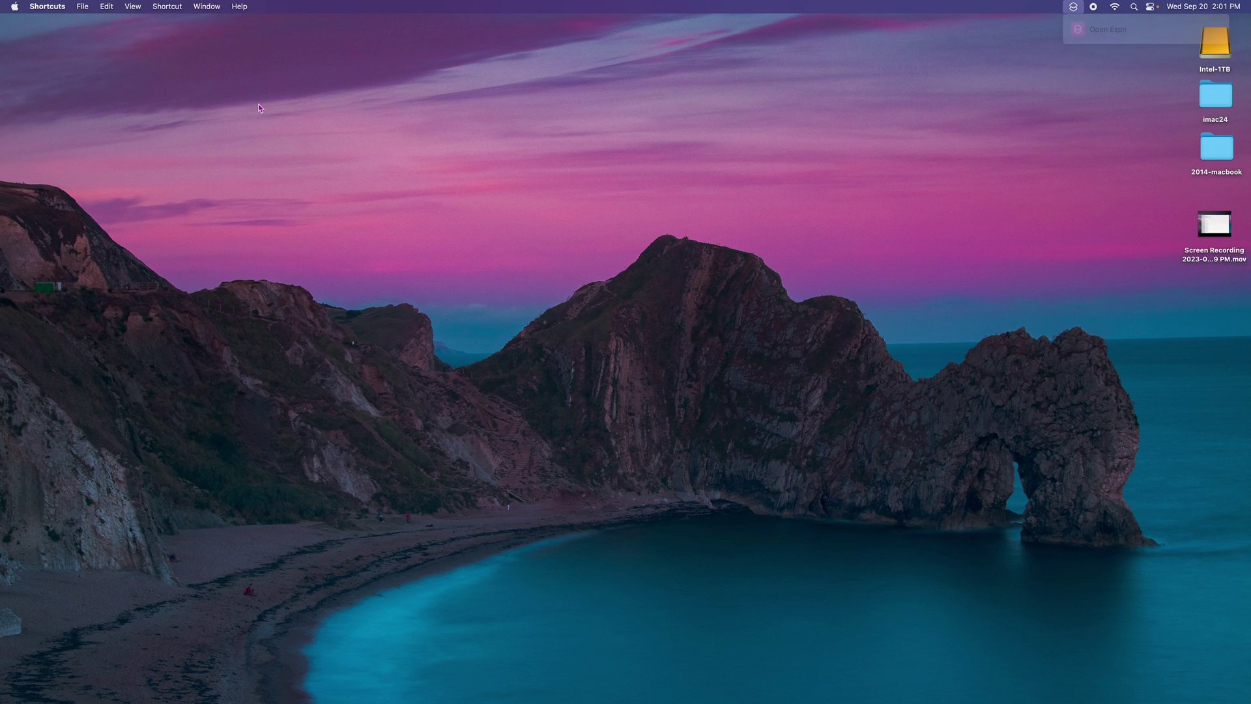
Step: From the Finder desktop, run Open Espn via the menu bar to load espn.com in Safari
click(1074, 7)
click(967, 97)
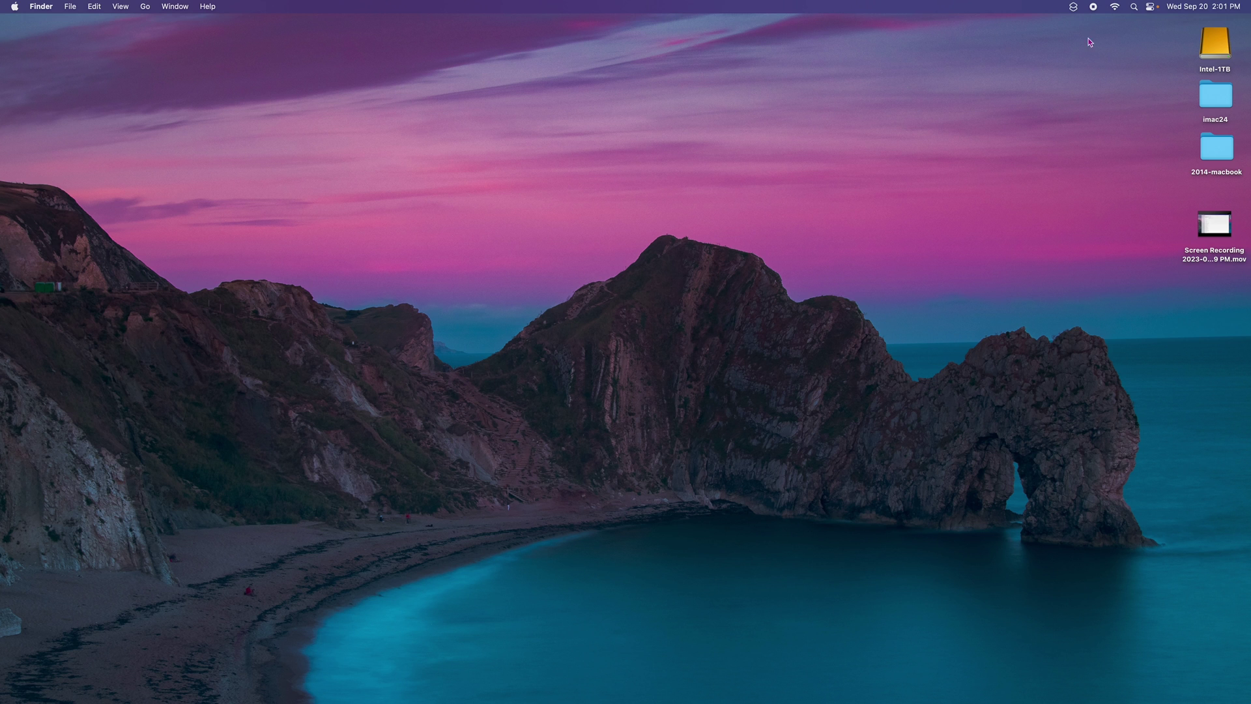
click(1074, 7)
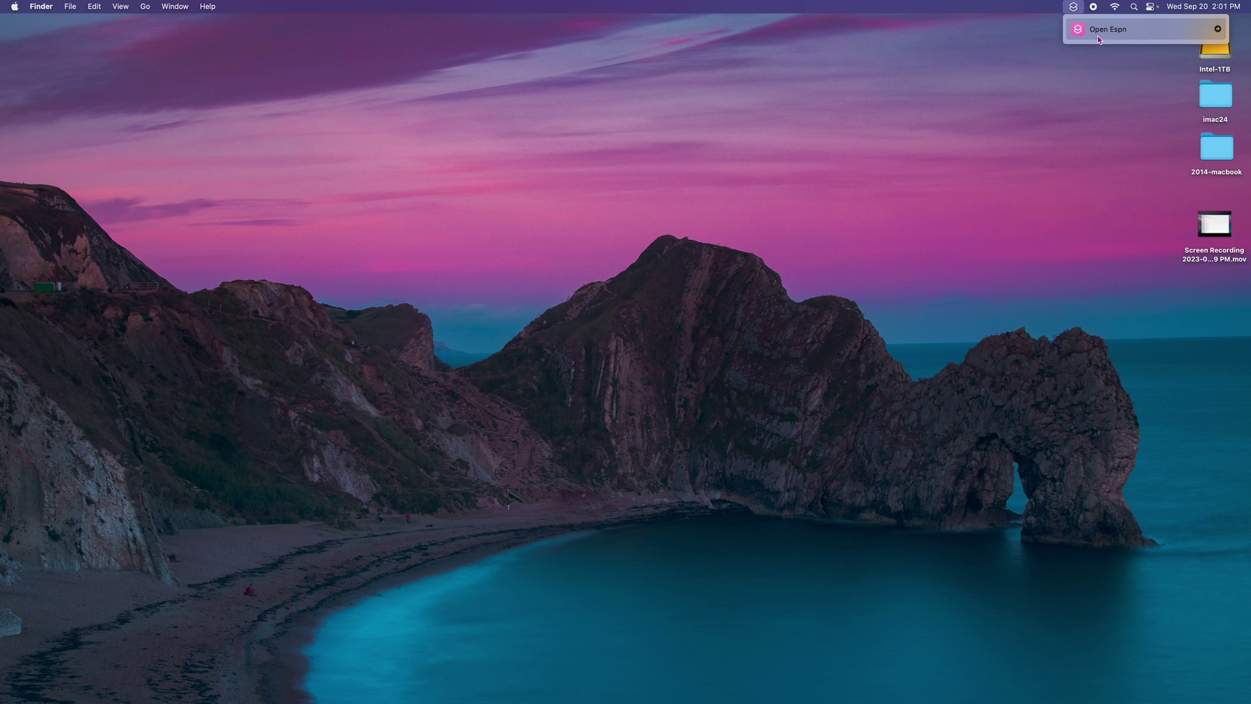
click(1098, 37)
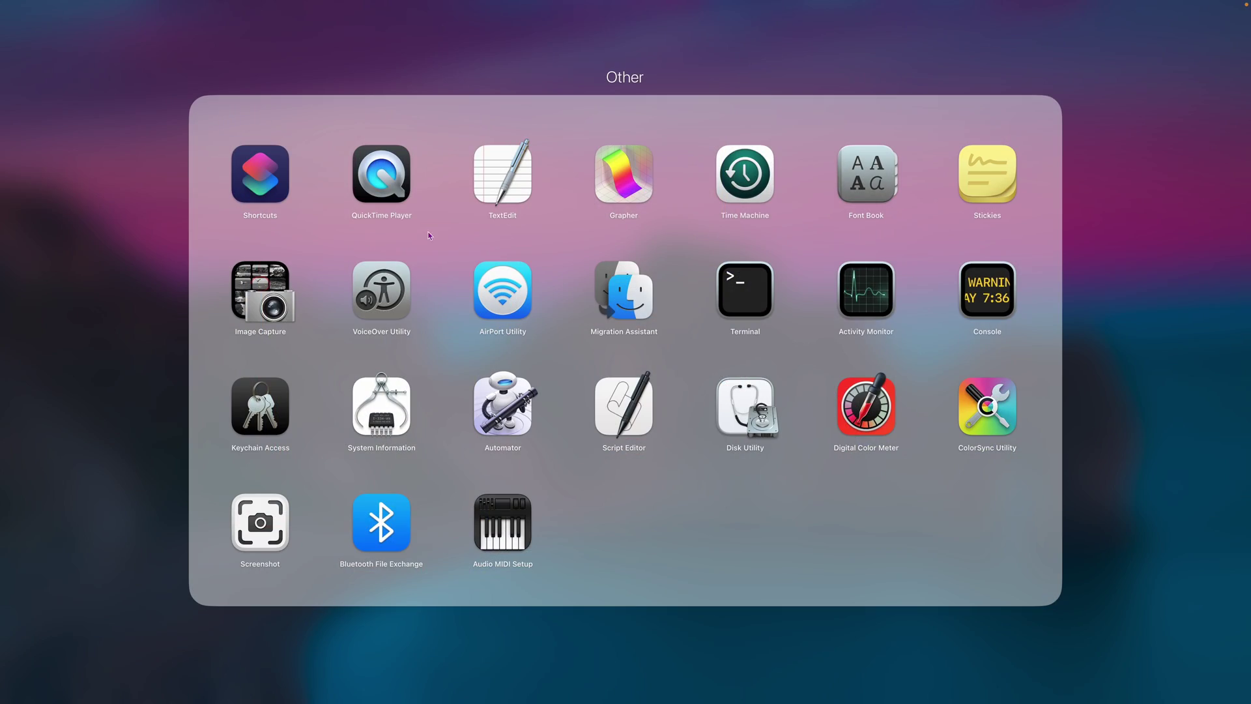
Step: Reopen Shortcuts and add google.com as a second address in Open Espn's Open URLs action
click(276, 172)
double_click(390, 164)
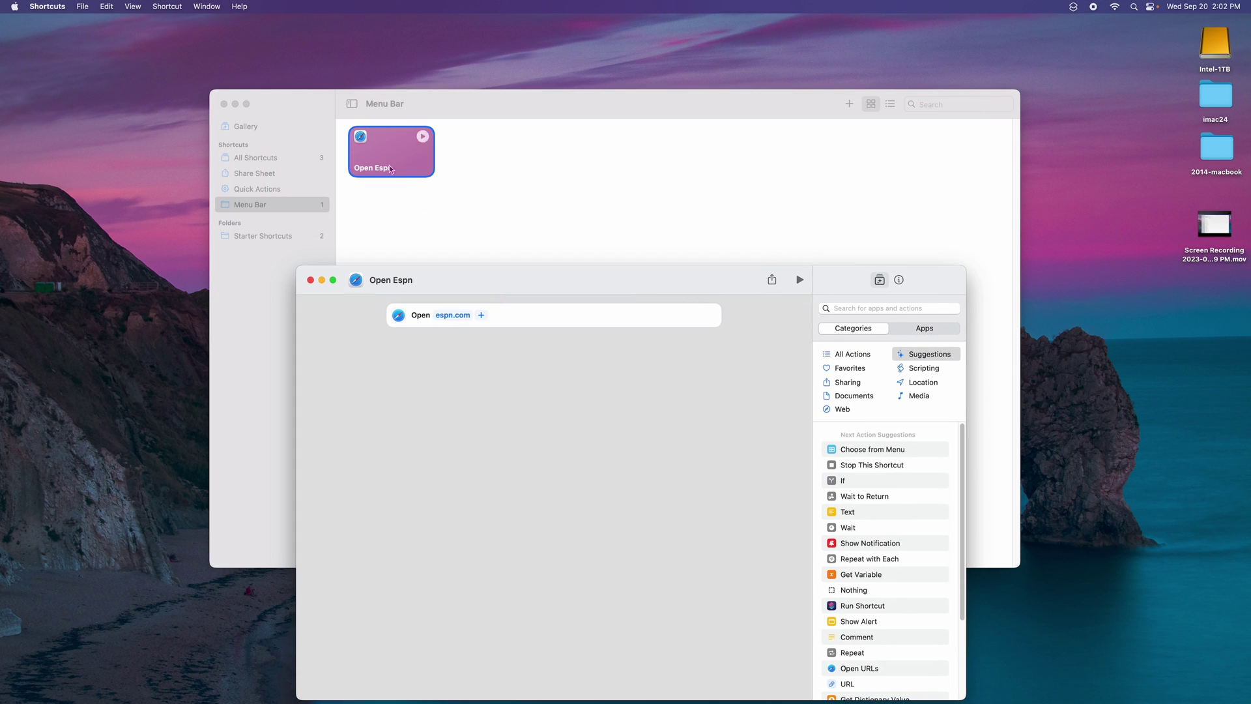
drag(445, 280, 445, 138)
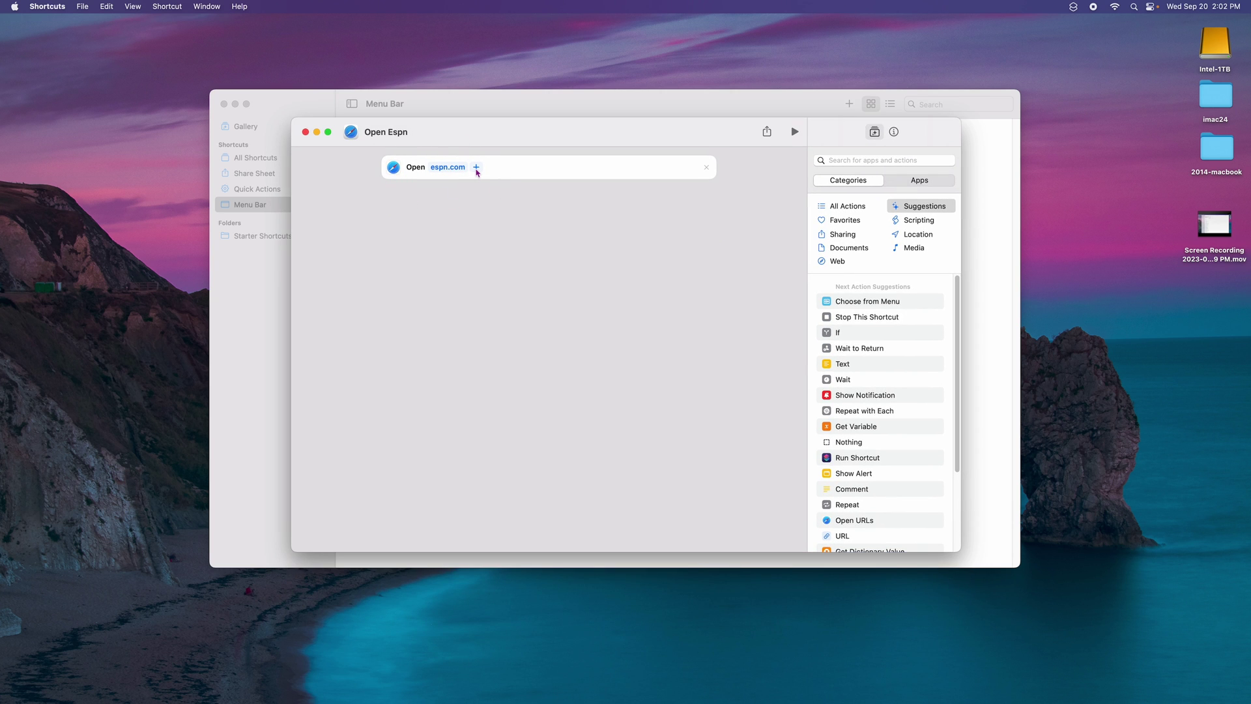
click(476, 167)
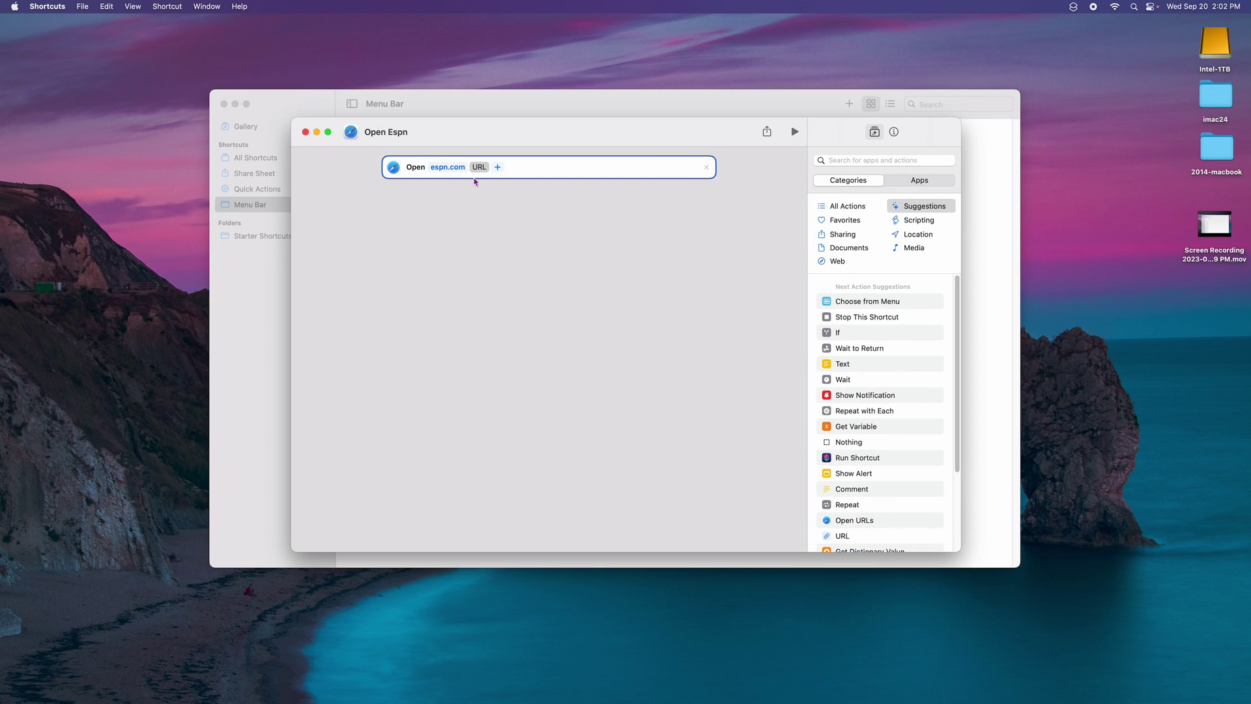
text(google.com)
key(Return)
Step: Rename the shortcut 'Open Espn and Google' and close the editor
click(447, 137)
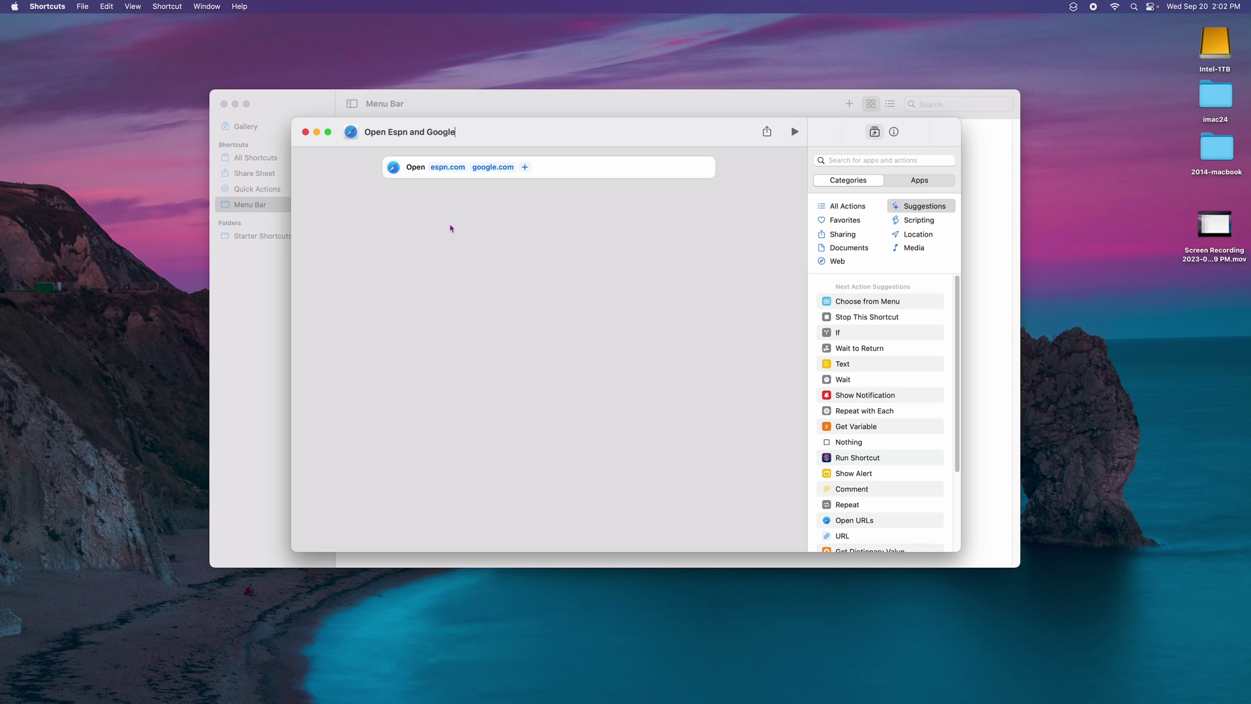
key(super+a)
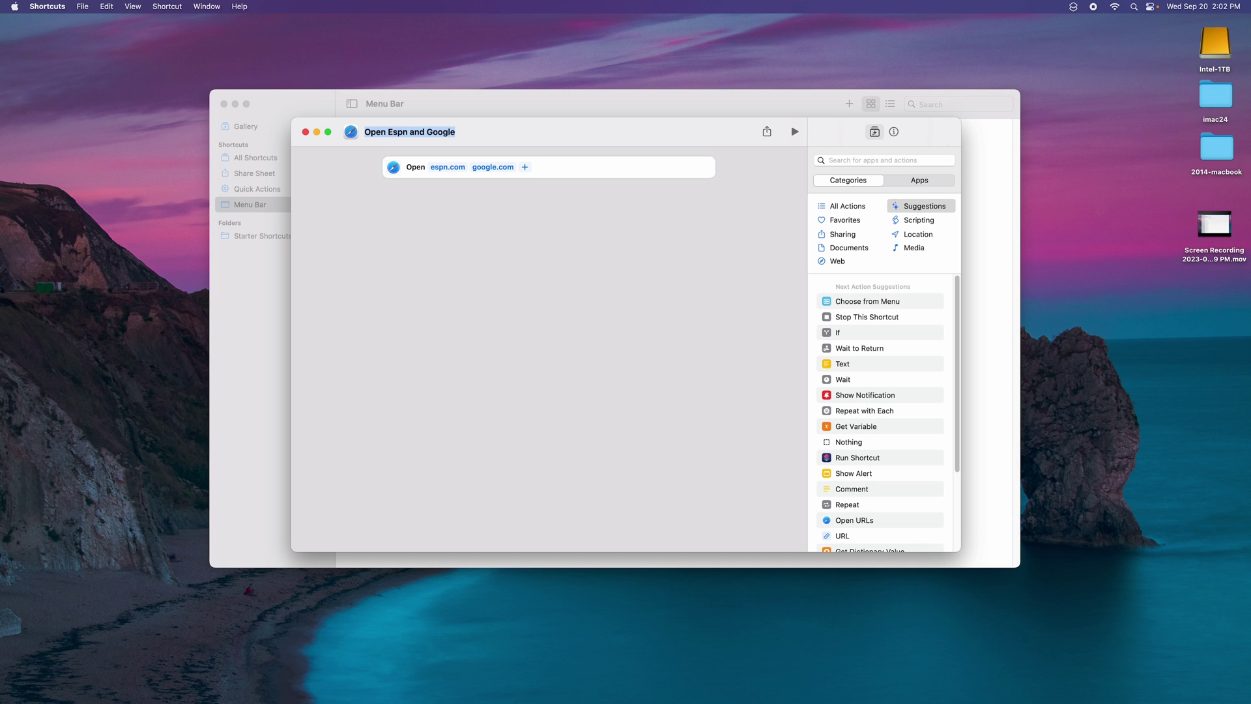
click(306, 133)
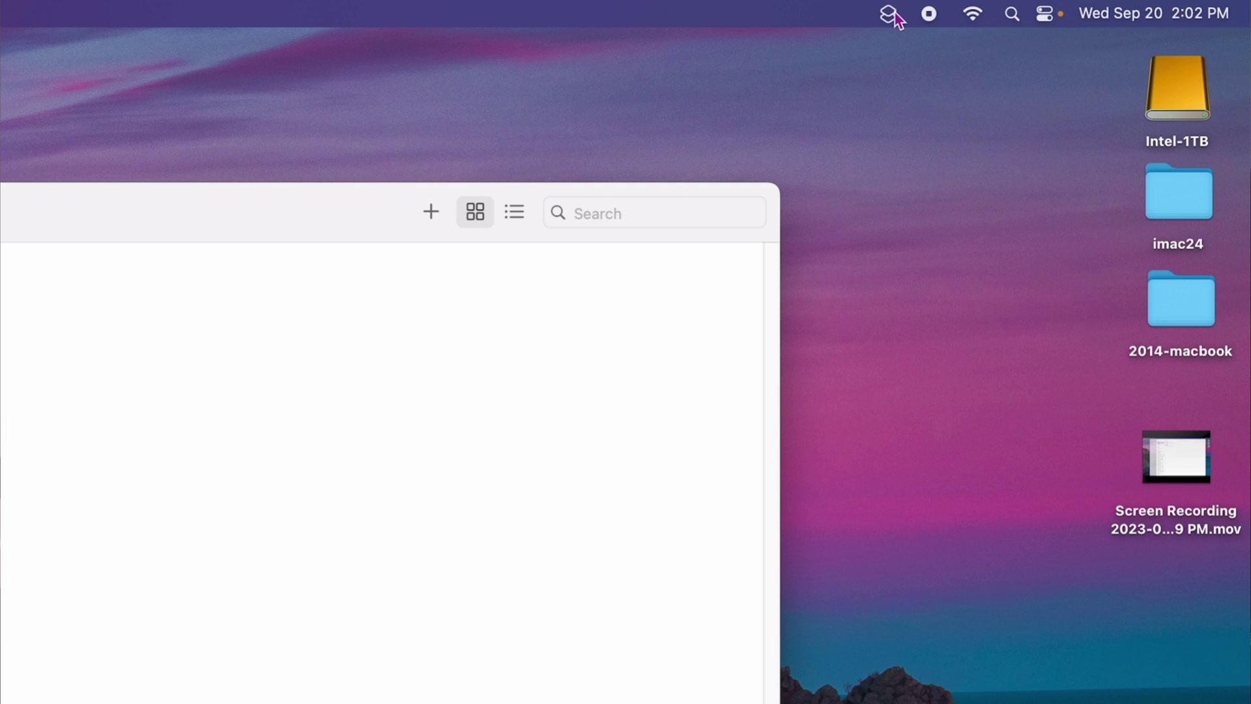
click(1072, 8)
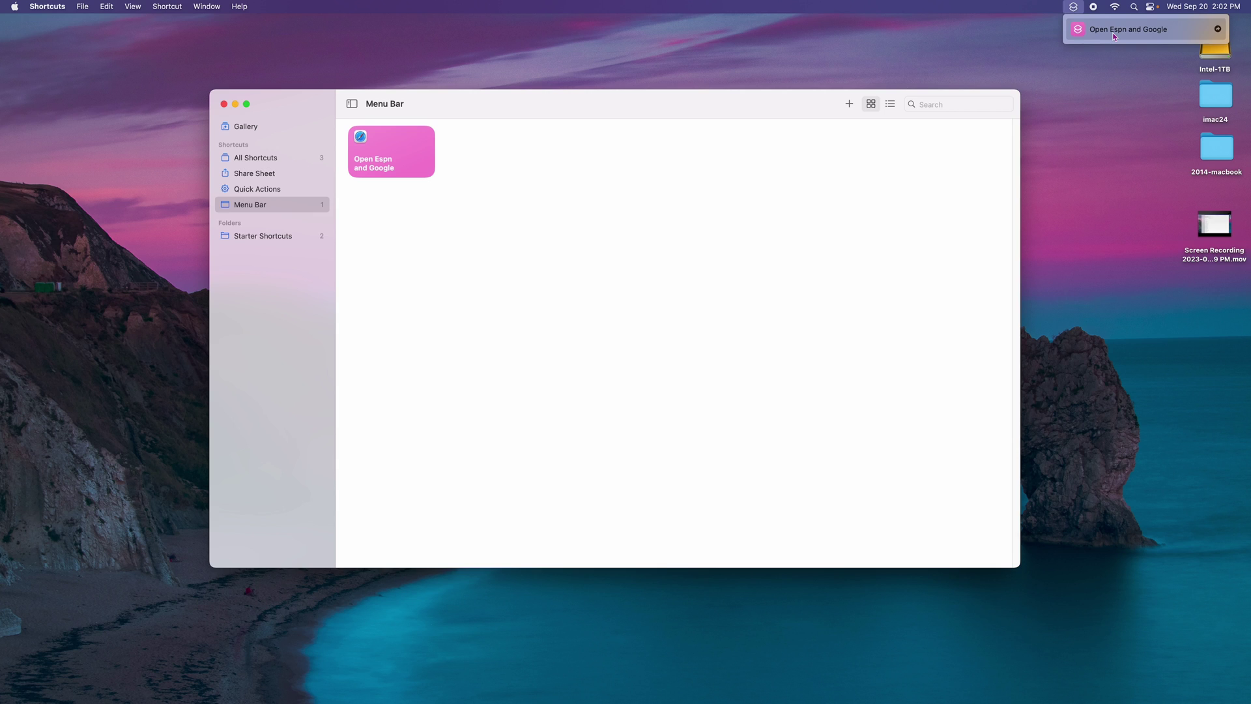
click(1115, 35)
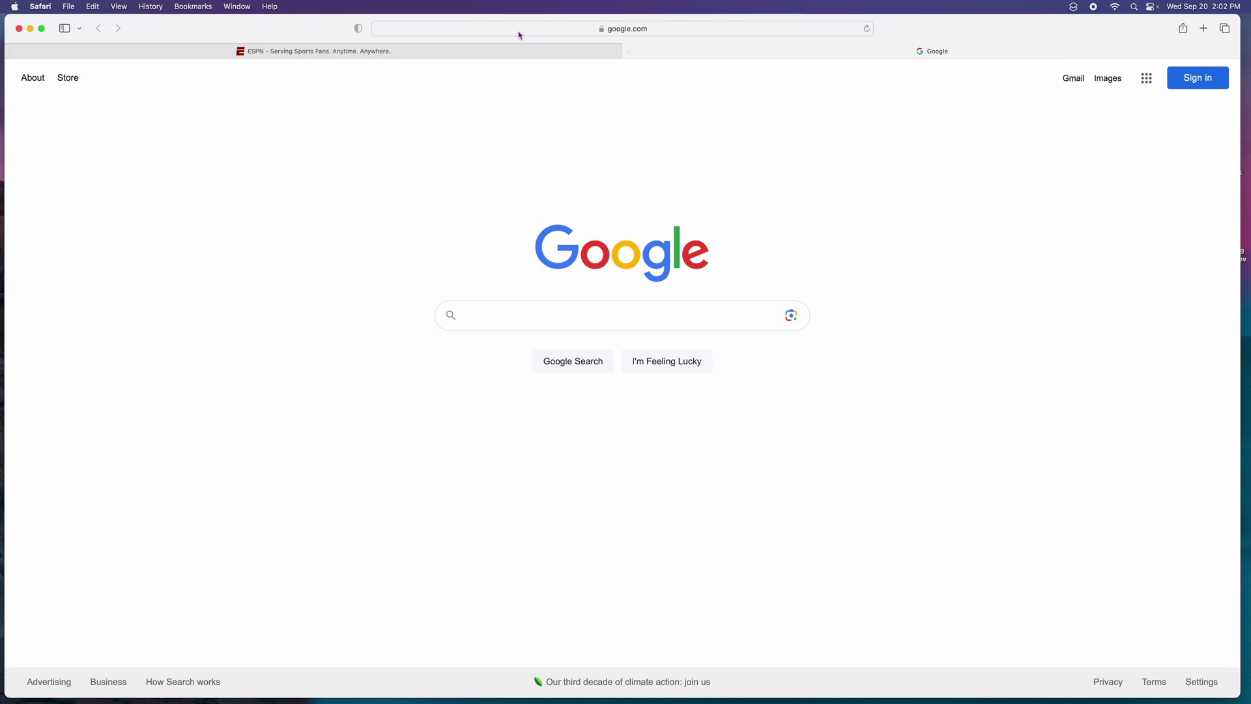
click(500, 50)
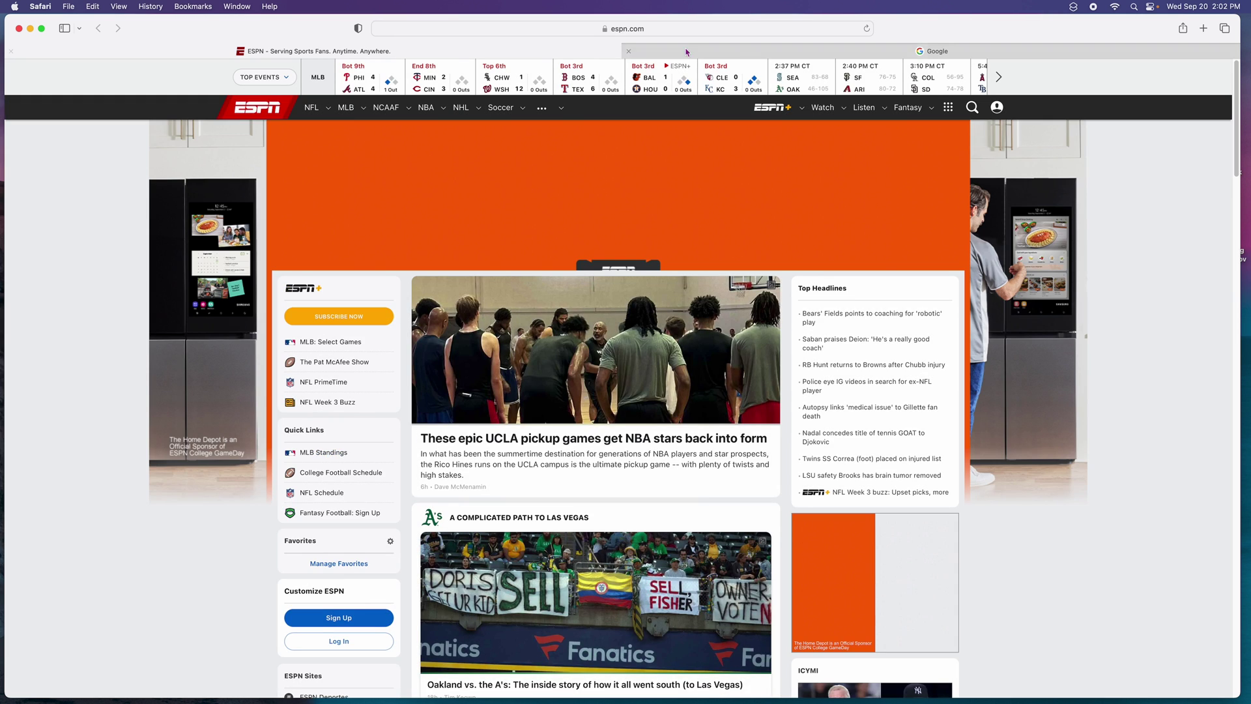
click(661, 58)
click(20, 29)
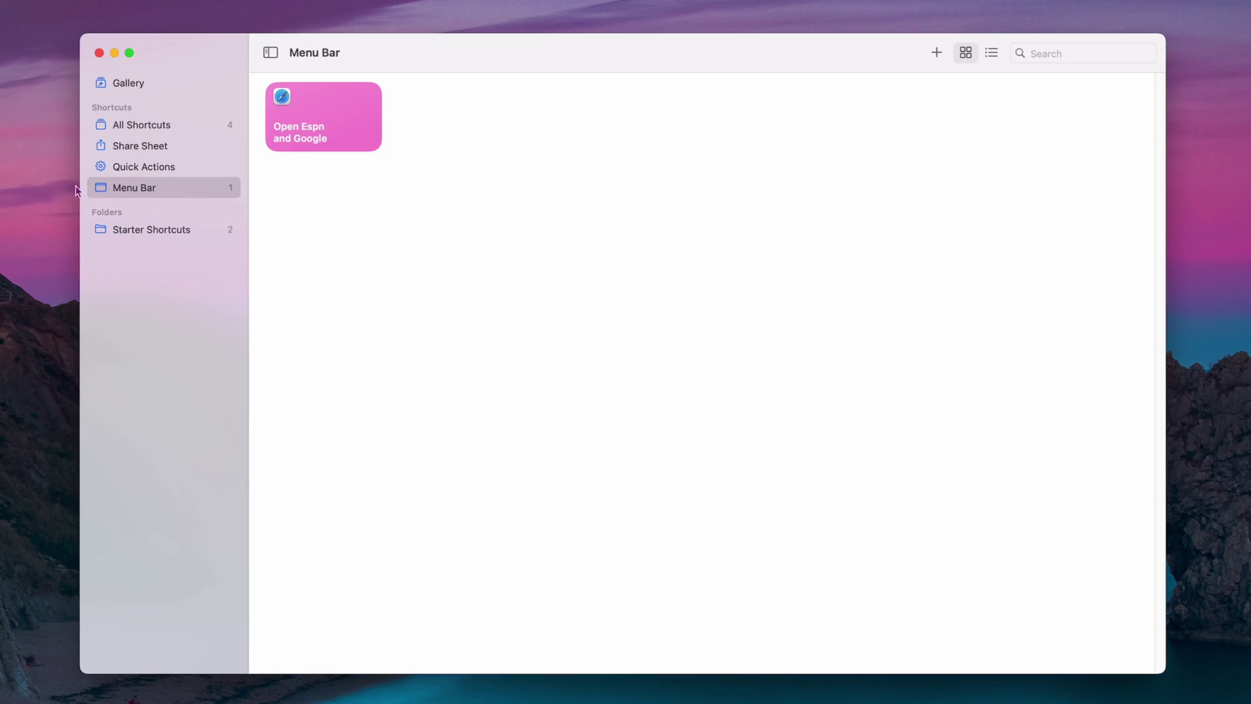
click(149, 191)
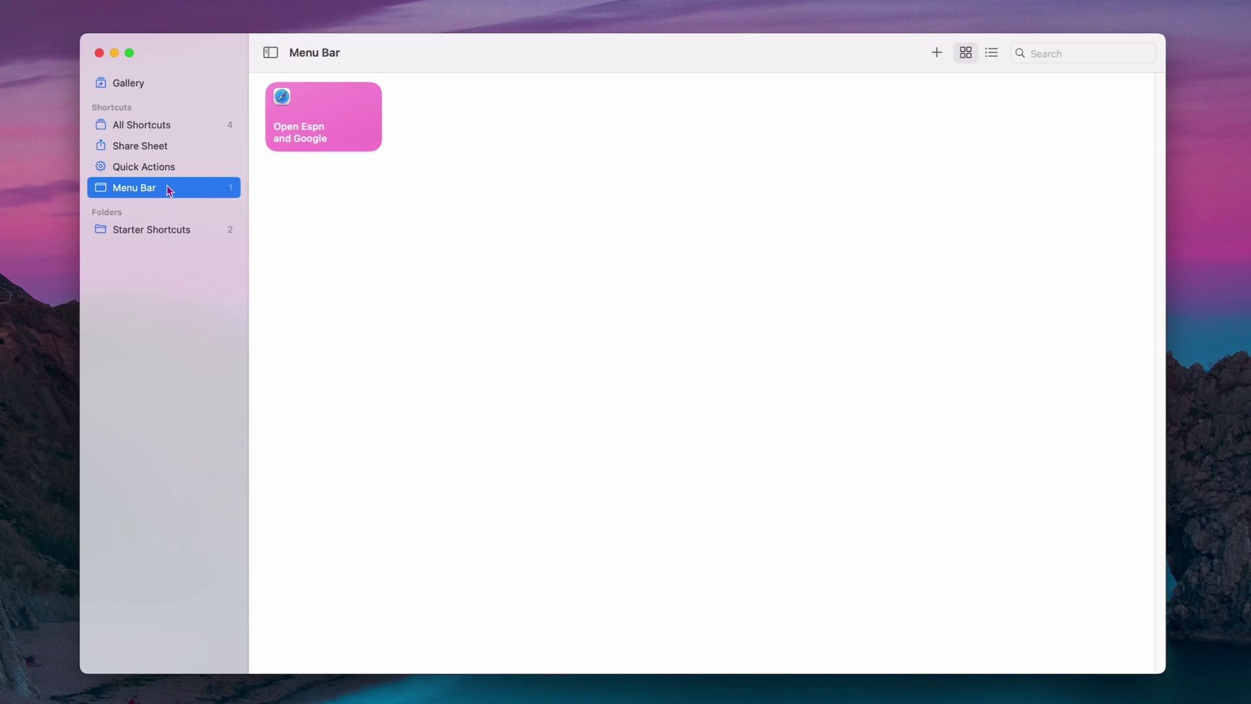
click(937, 52)
Step: Build a Create Note shortcut with a single Create Note action and close the editor
click(934, 121)
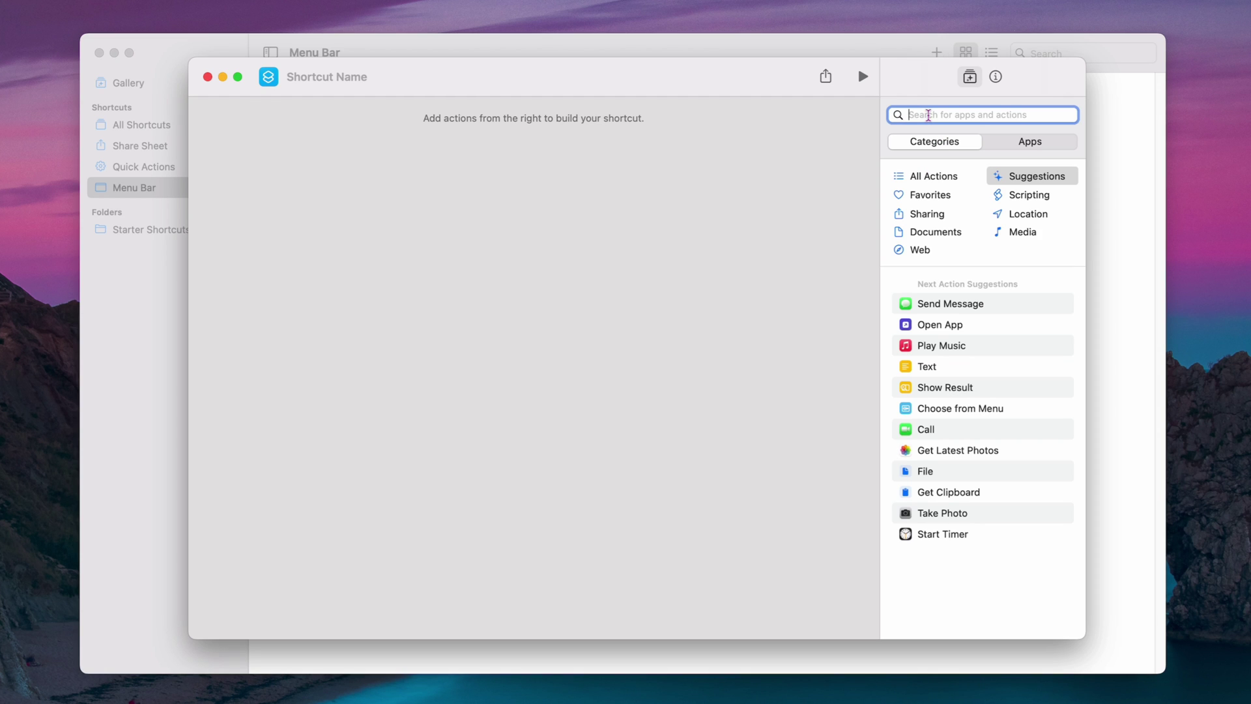
text(Create Note)
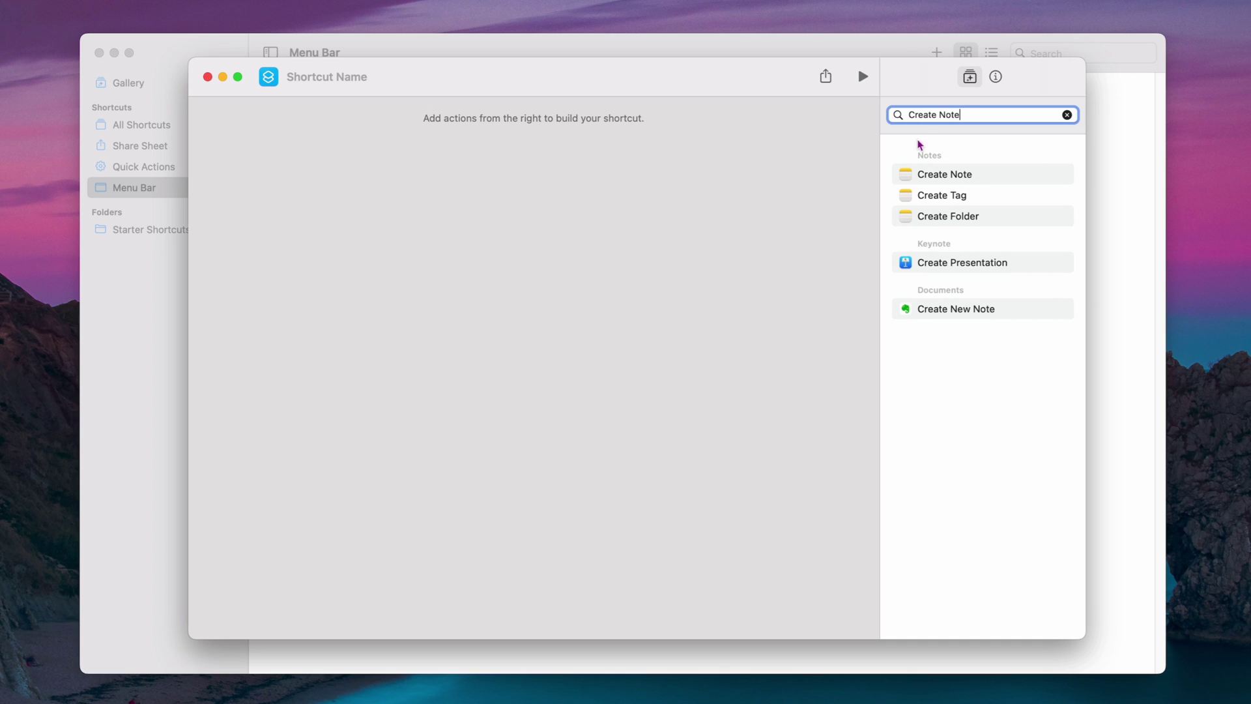
double_click(951, 174)
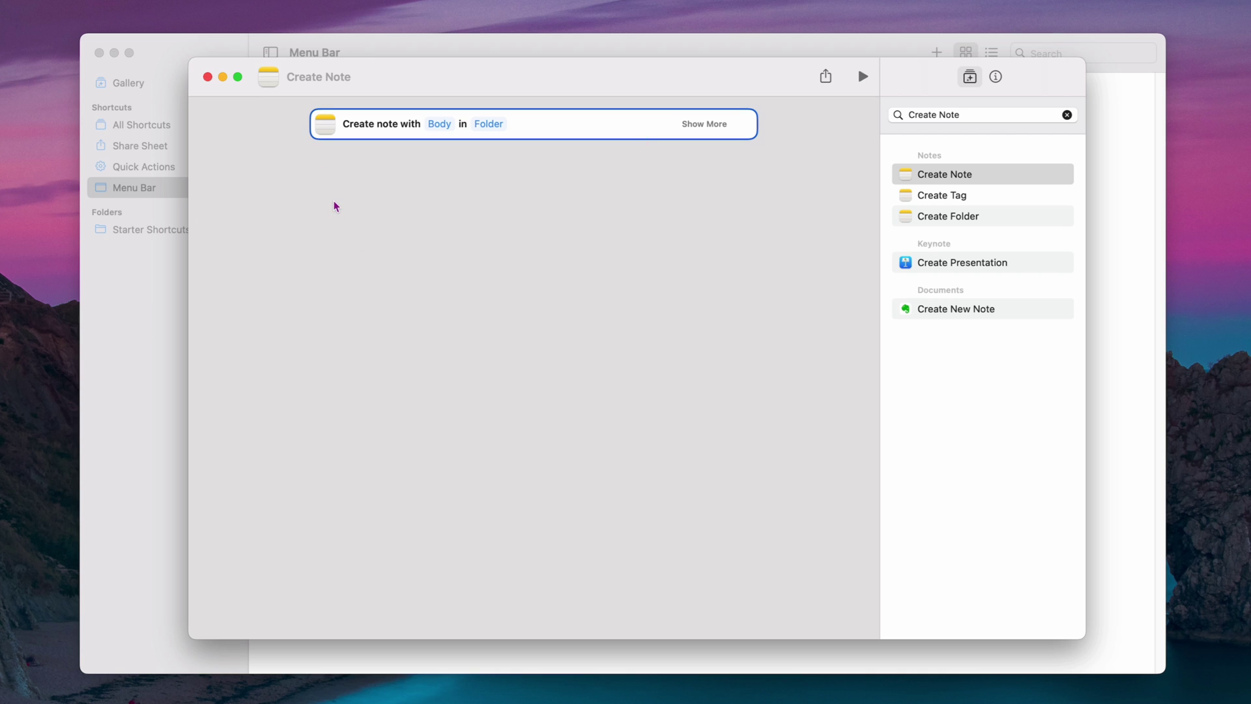
click(207, 77)
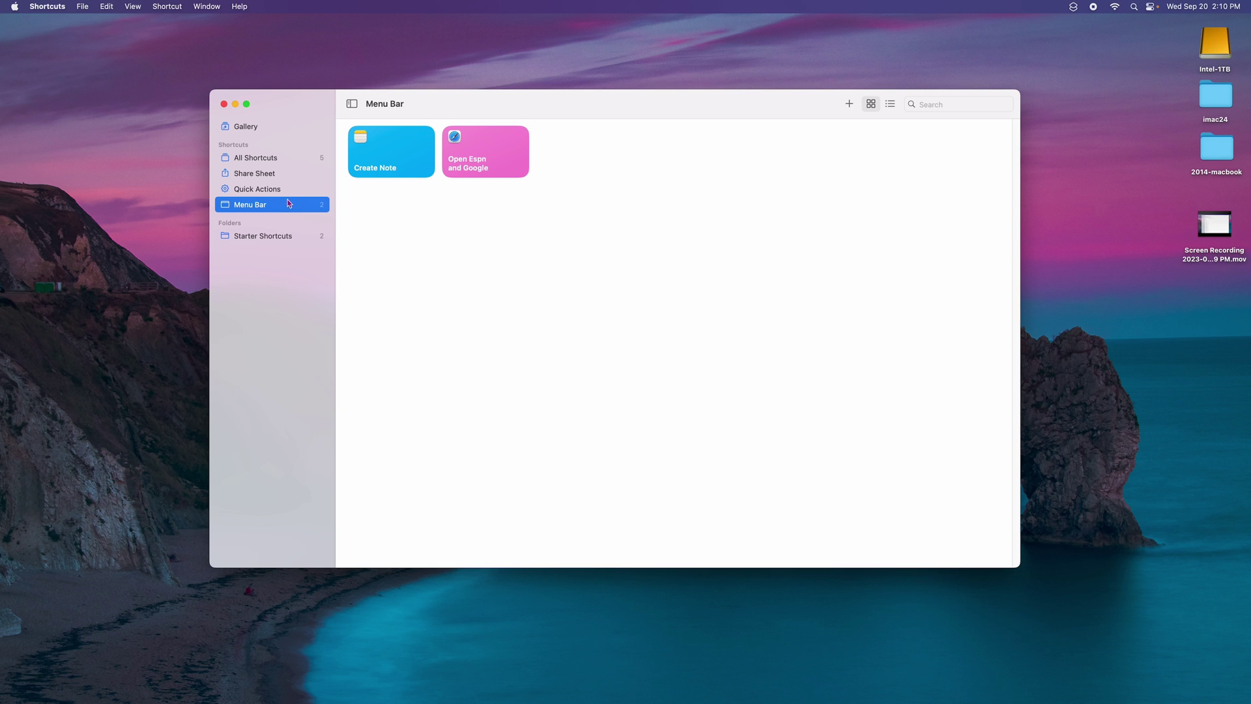
Step: Run Create Note from the menu bar to save a 'Hello Note' note, then close Notes
click(1072, 8)
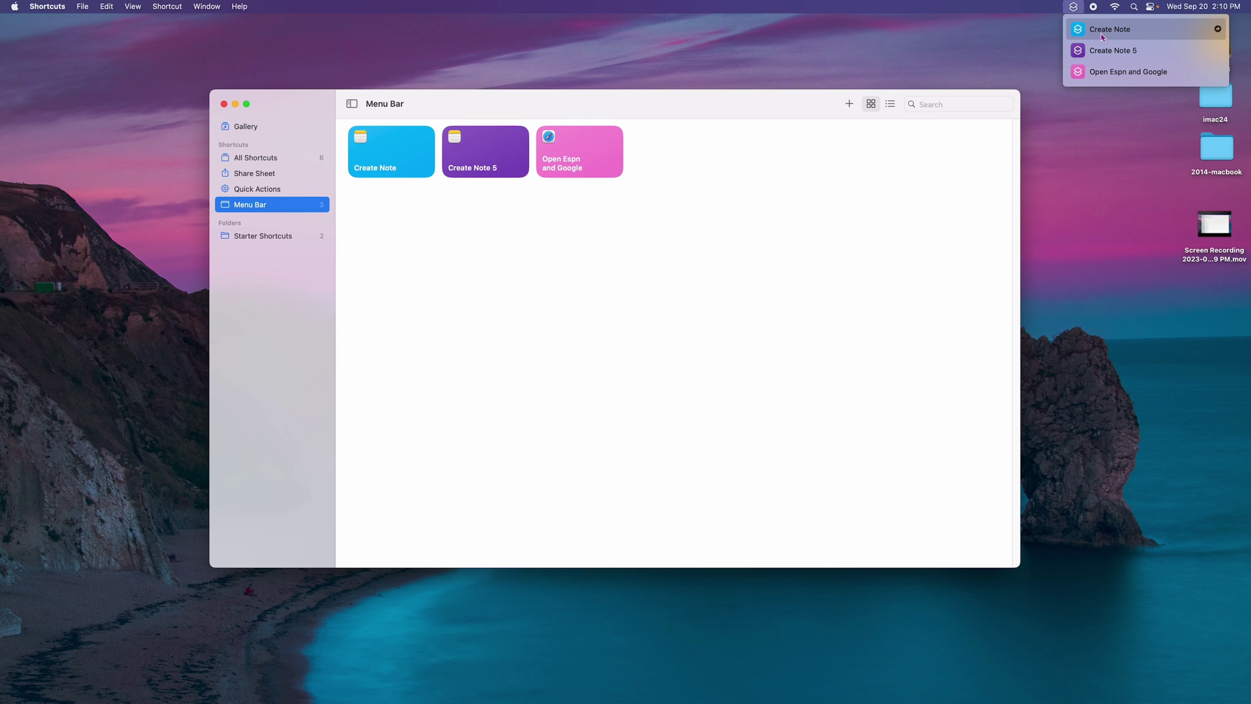
click(1109, 29)
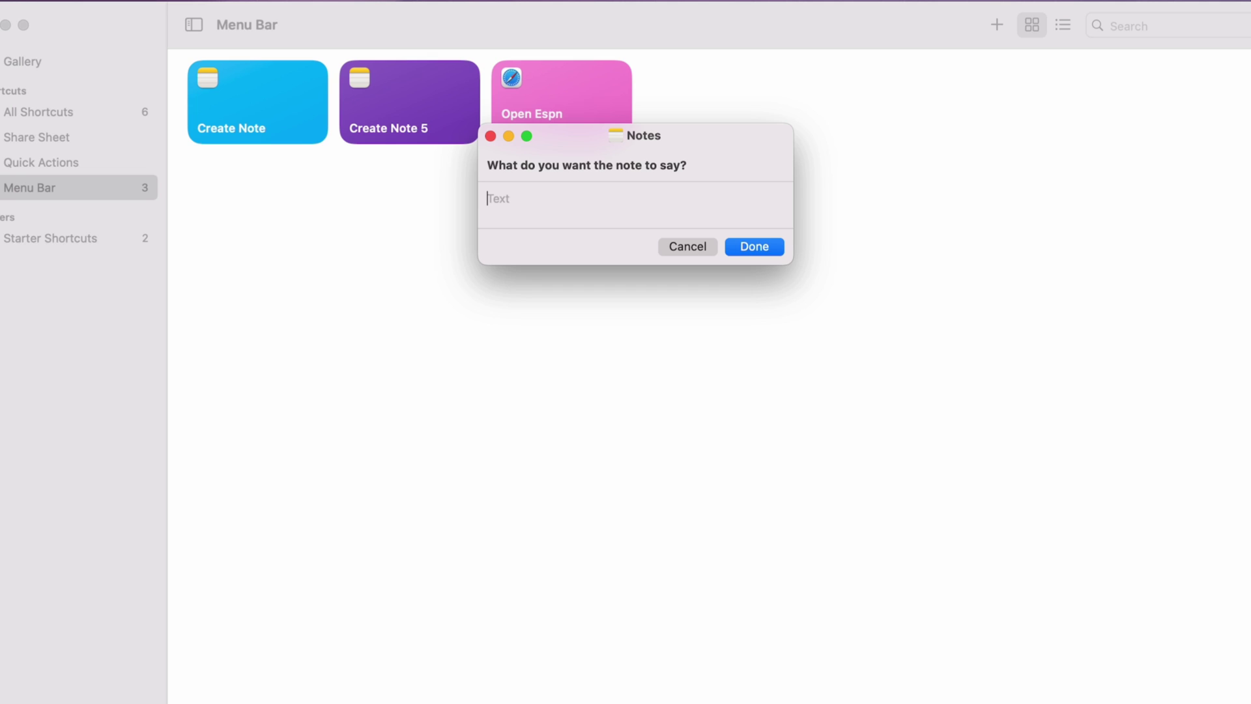
text(Hello Note)
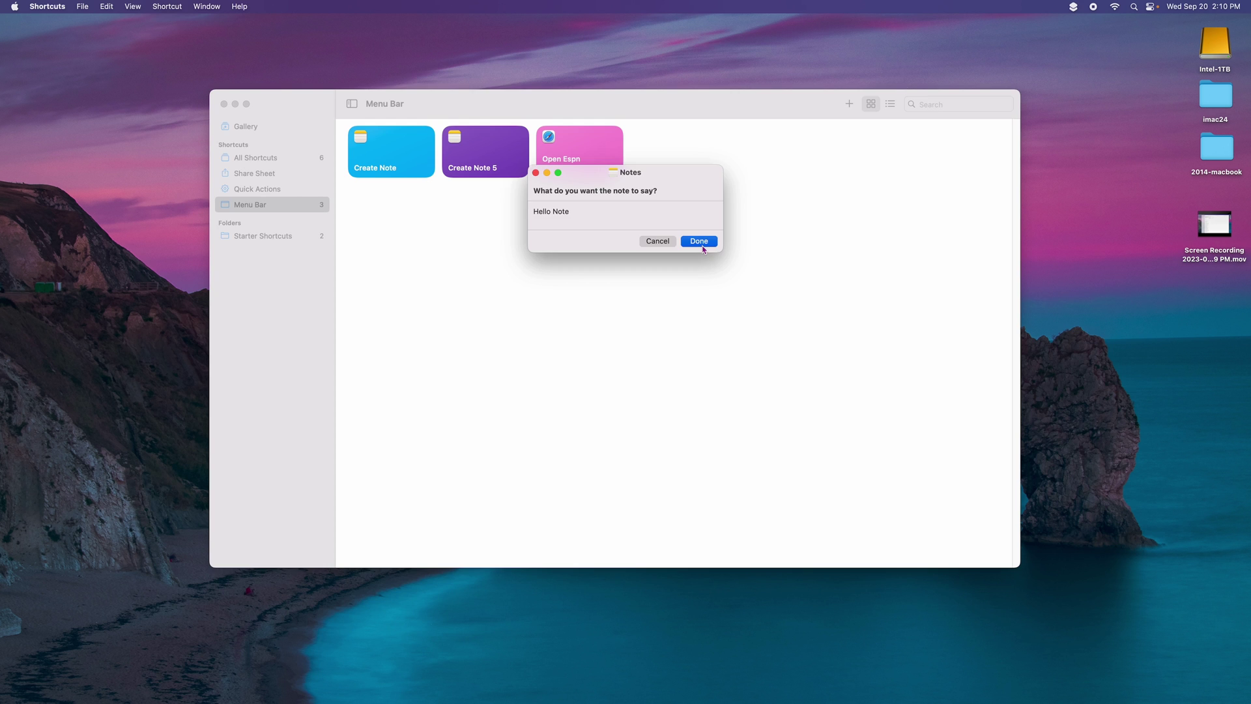
click(754, 245)
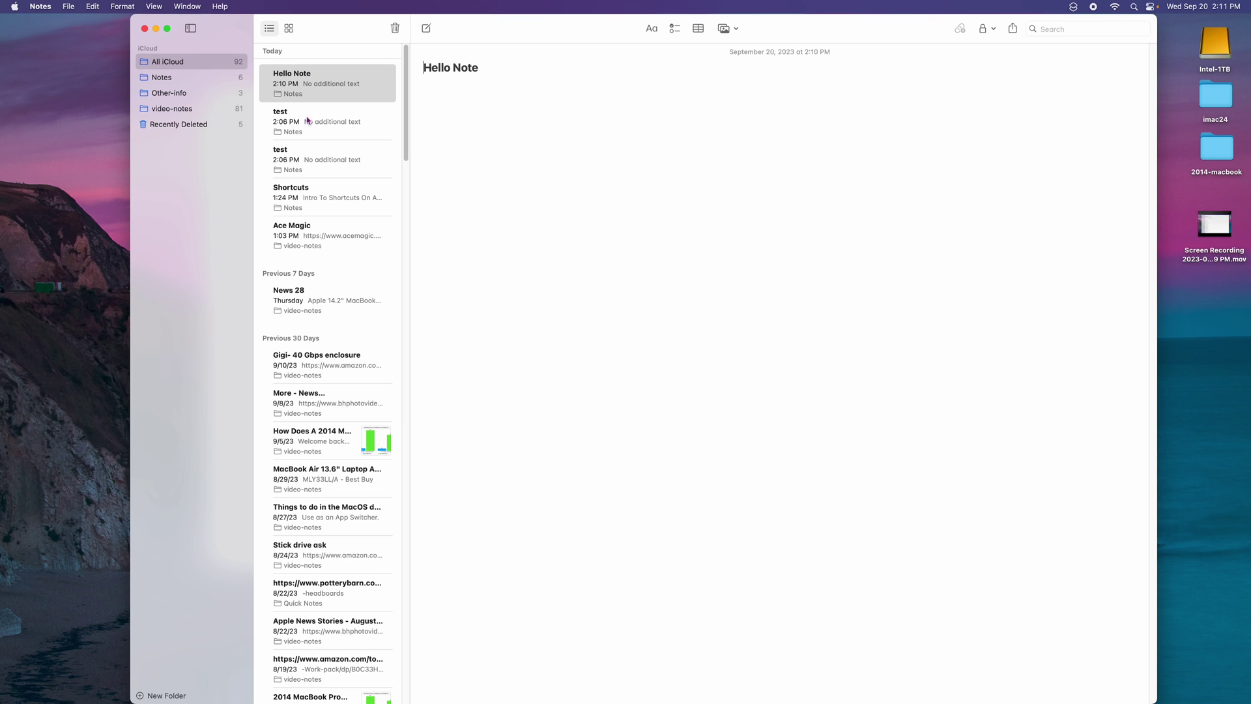
click(145, 29)
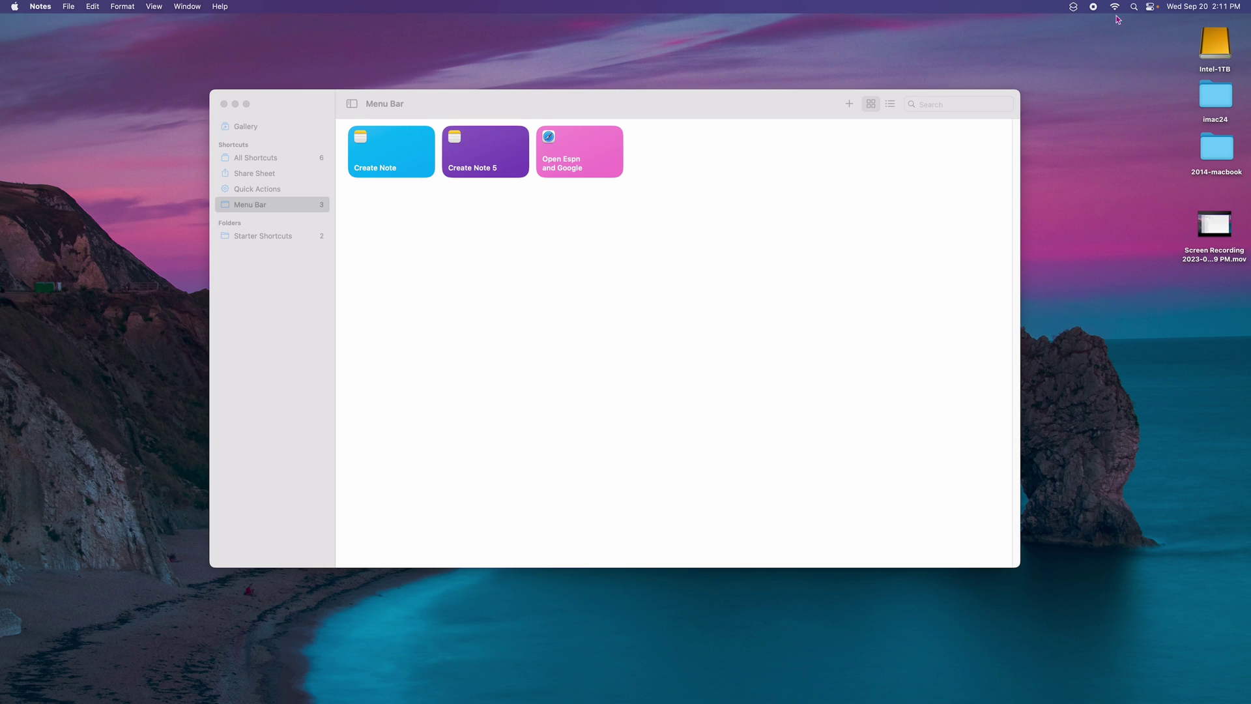
Step: Run Create Note again from the menu bar with a two-line note starting 'Note 1'
click(1074, 7)
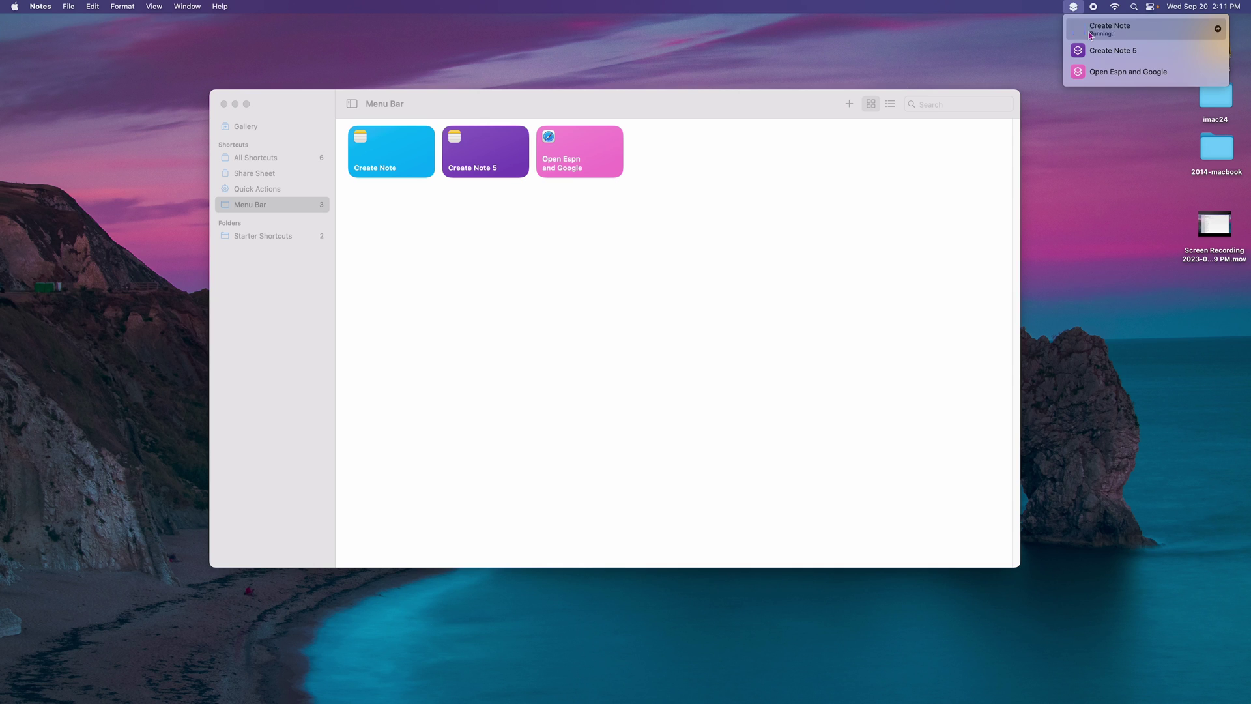
click(1101, 29)
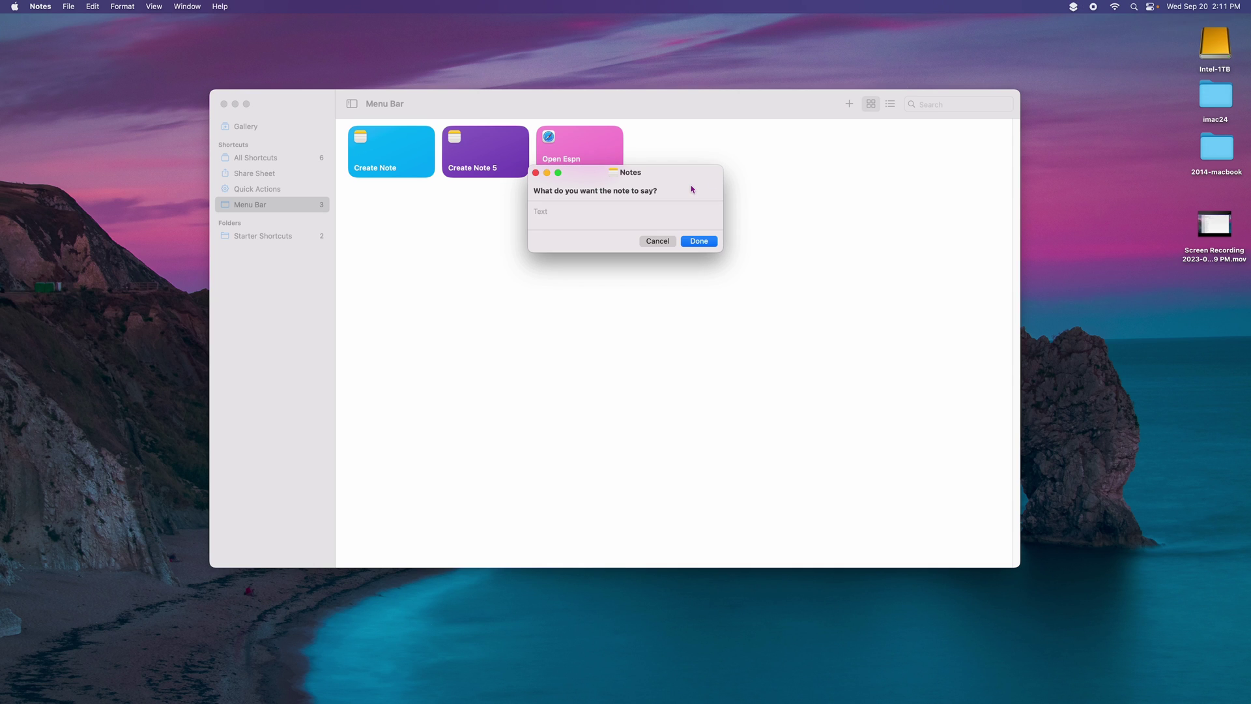
text(Note 1)
key(Return)
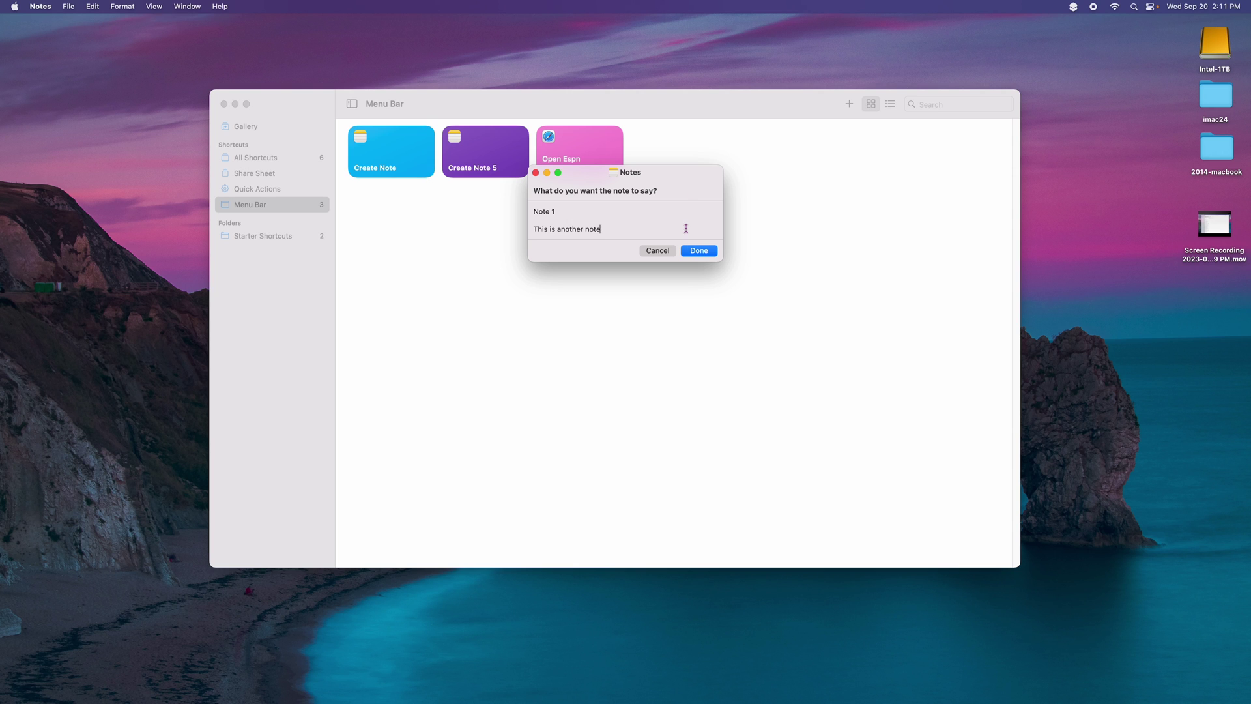
click(694, 253)
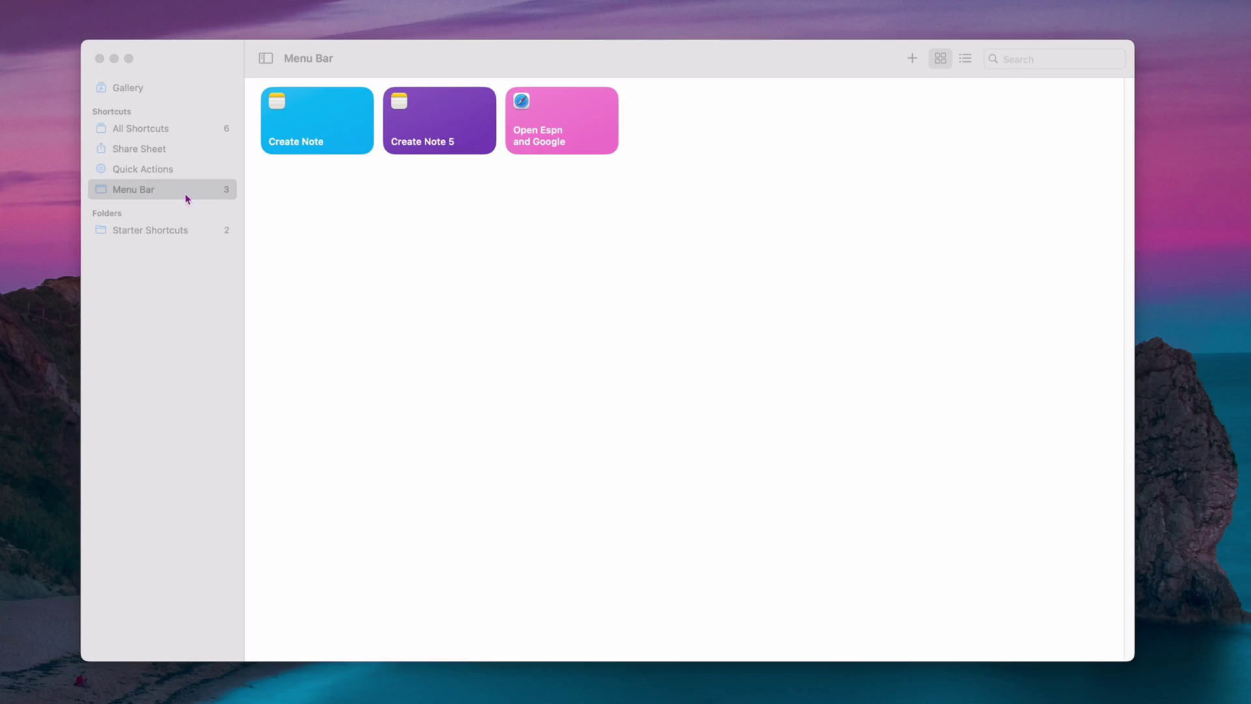
Step: Start a new shortcut in the Menu Bar folder with the Quit App action
click(155, 195)
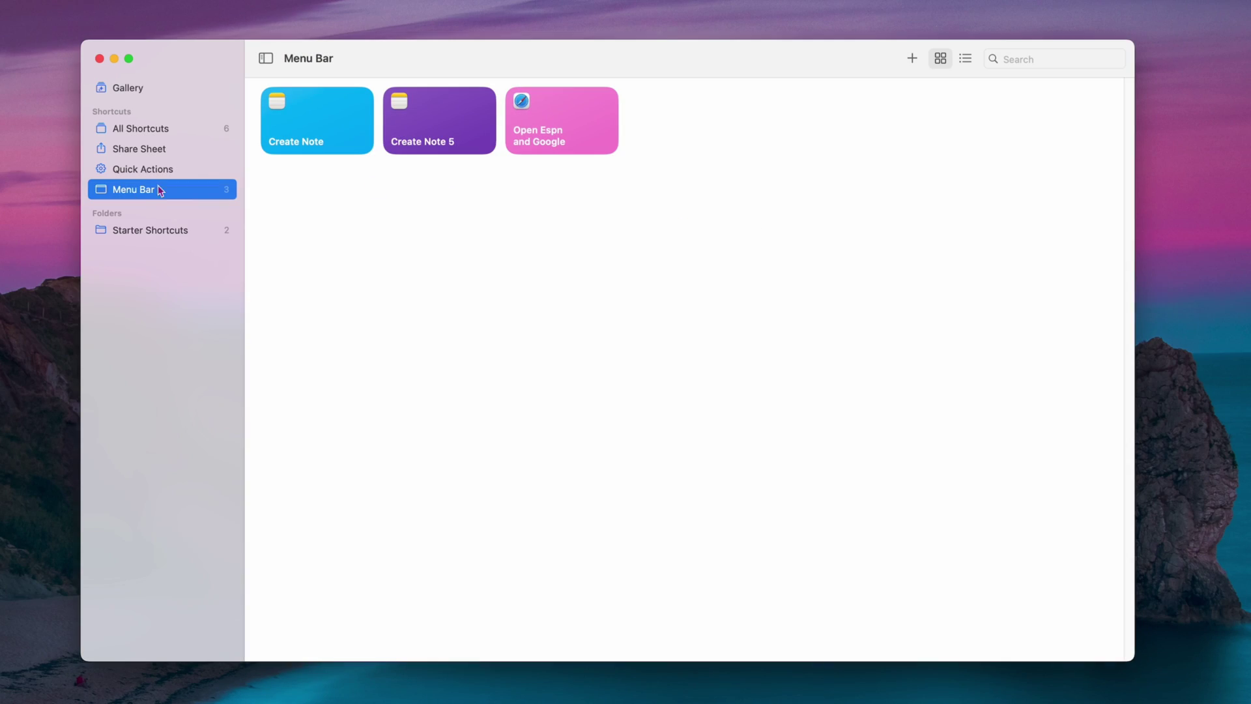
click(912, 58)
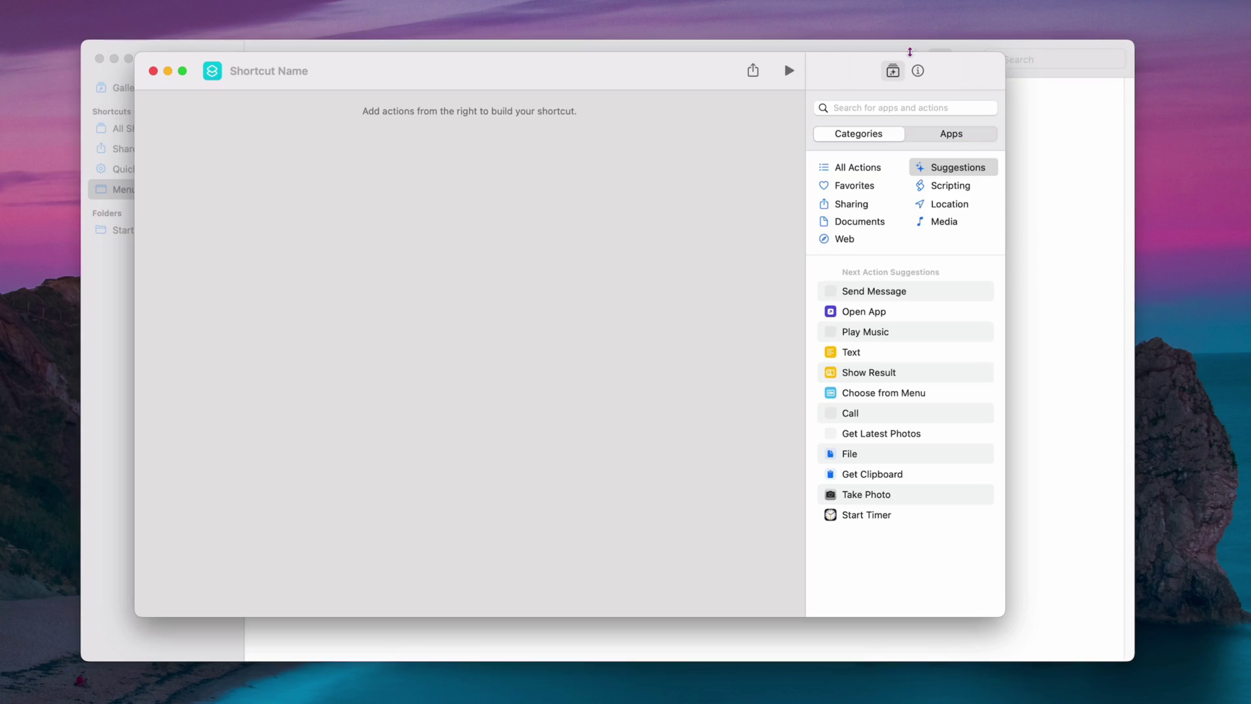
click(871, 107)
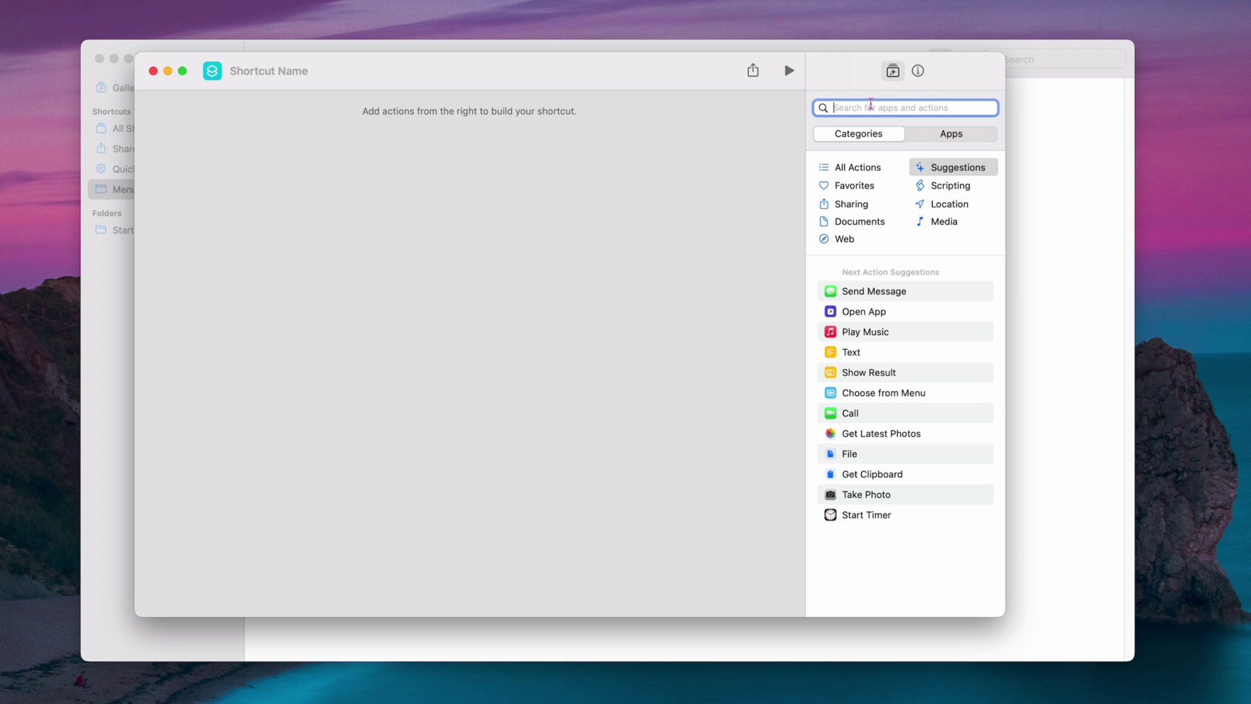
text(quit)
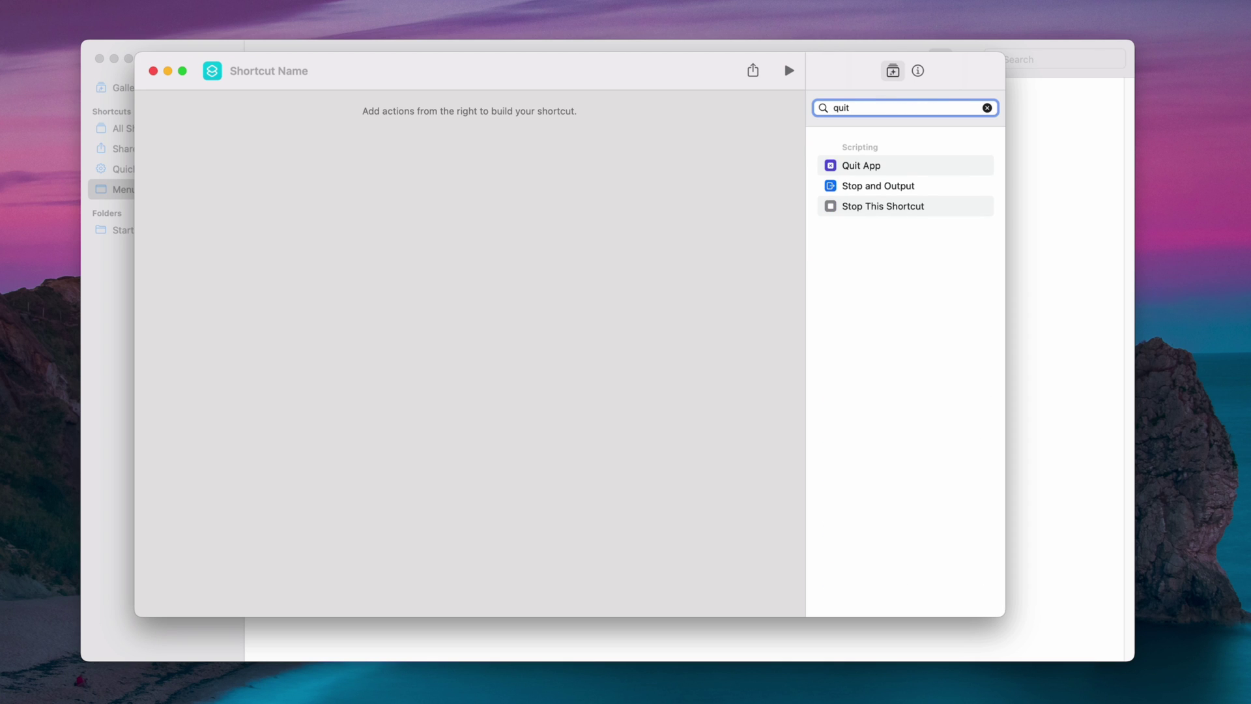
double_click(880, 166)
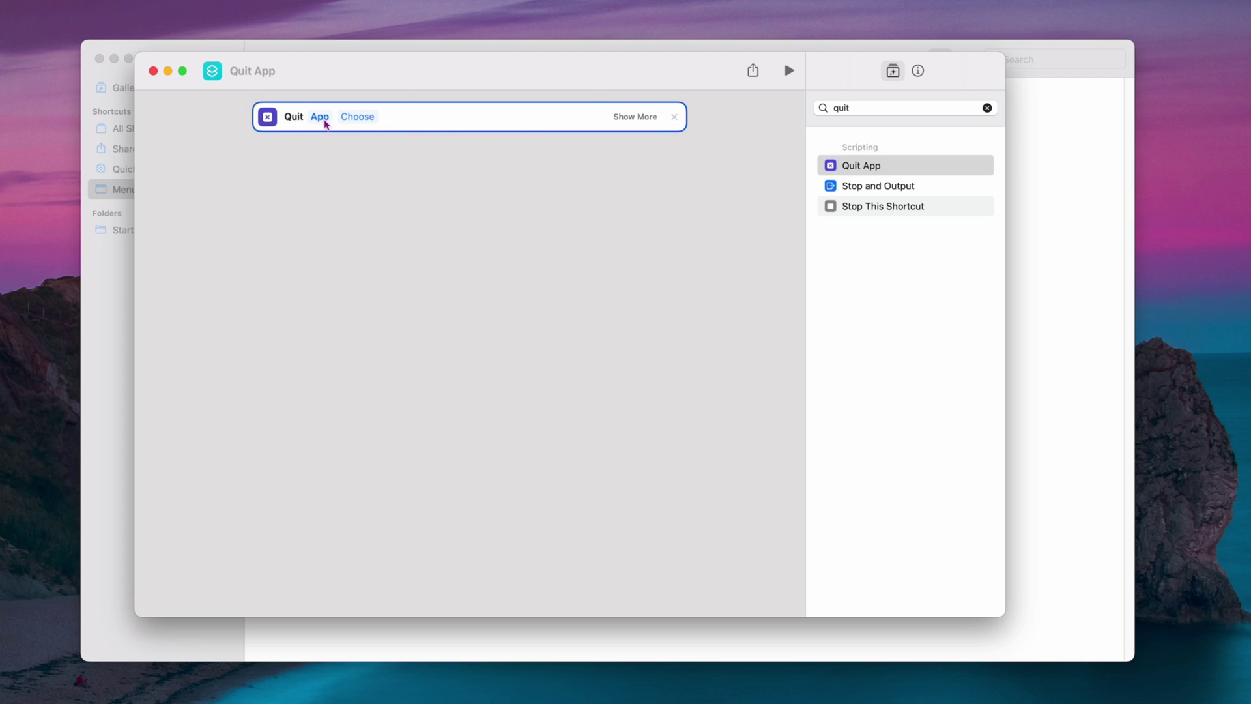
Step: Set Quit App to quit All Apps with no excluded apps, then close the editor
click(326, 122)
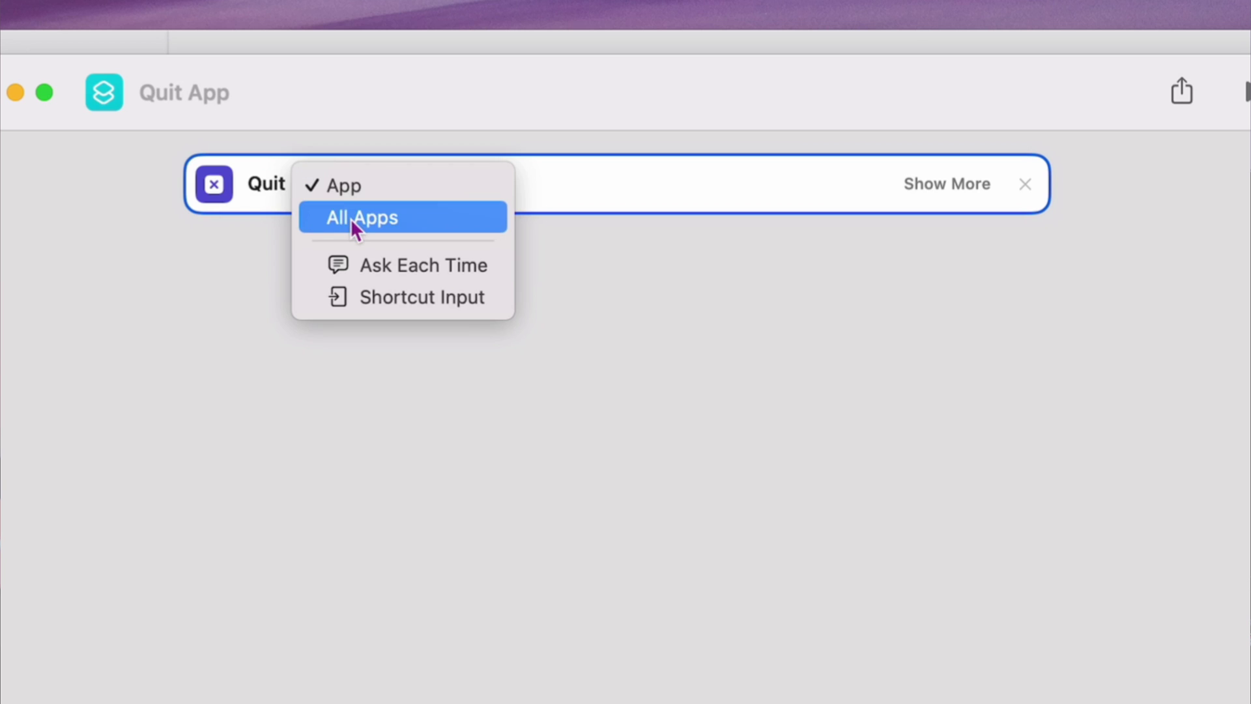
click(351, 218)
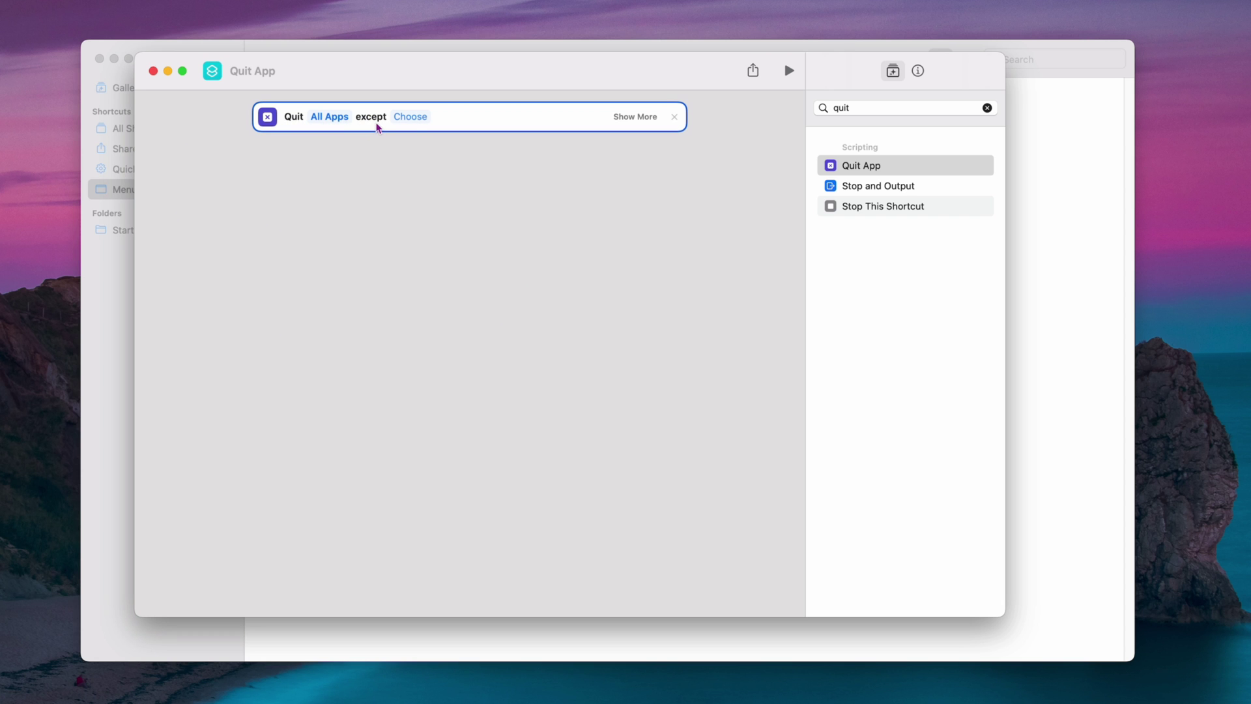
click(419, 120)
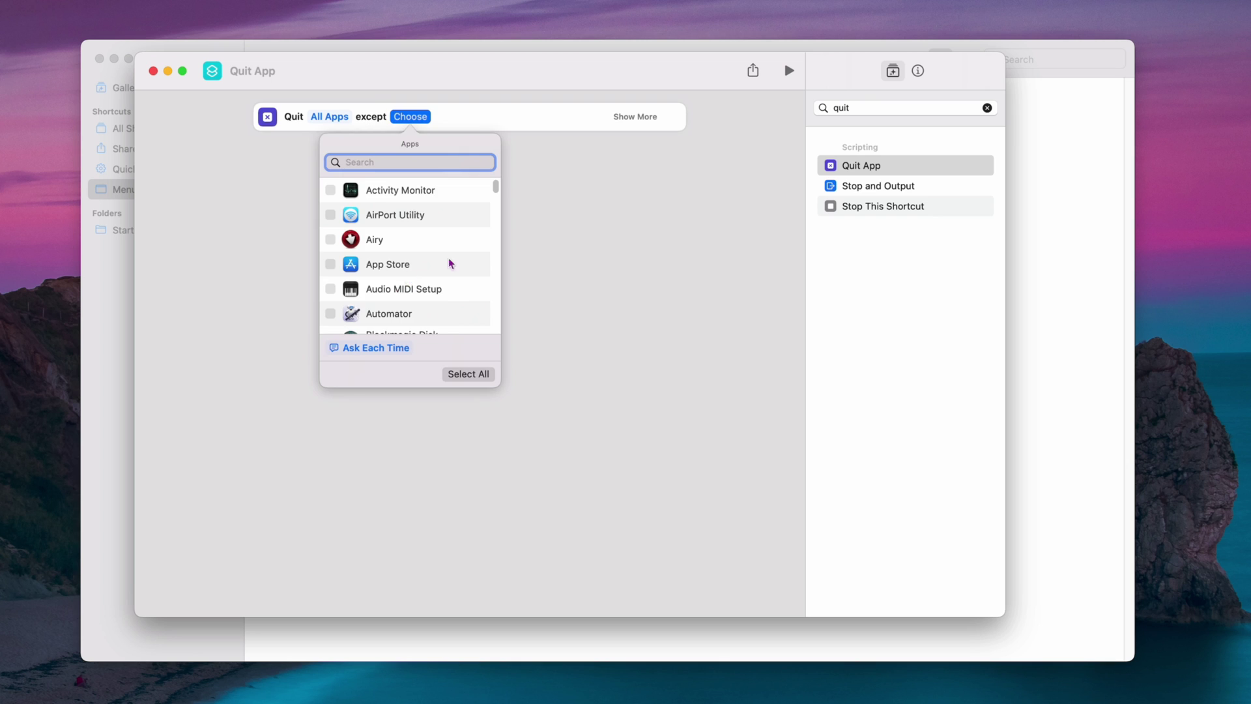
click(610, 254)
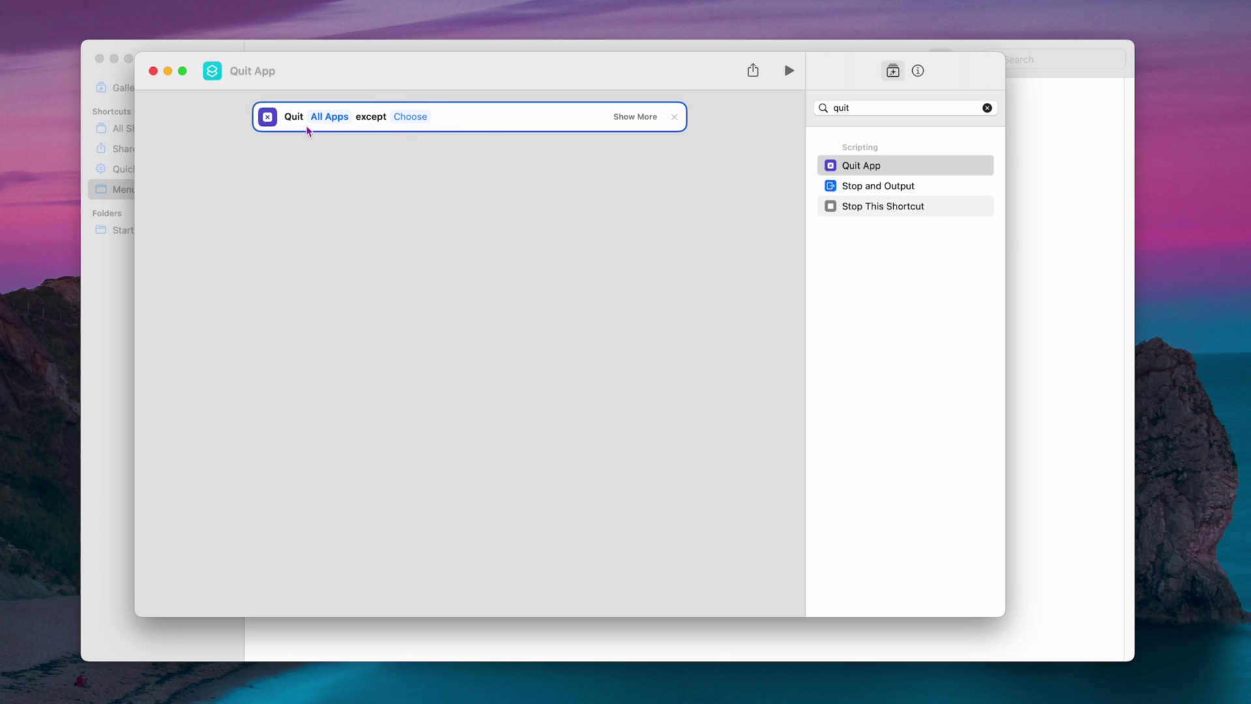
click(154, 71)
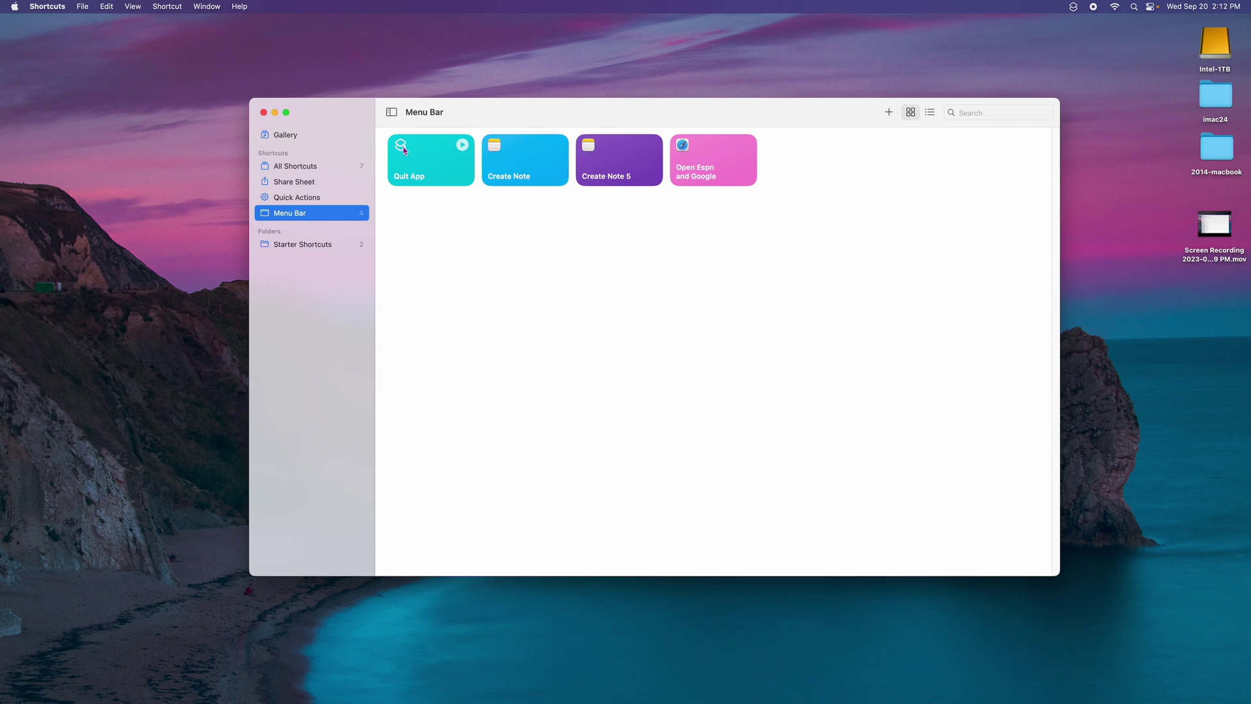
Step: Check the menu-bar shortcuts list, then view the Menu Bar folder's five shortcuts, including Quit App 1
click(1074, 7)
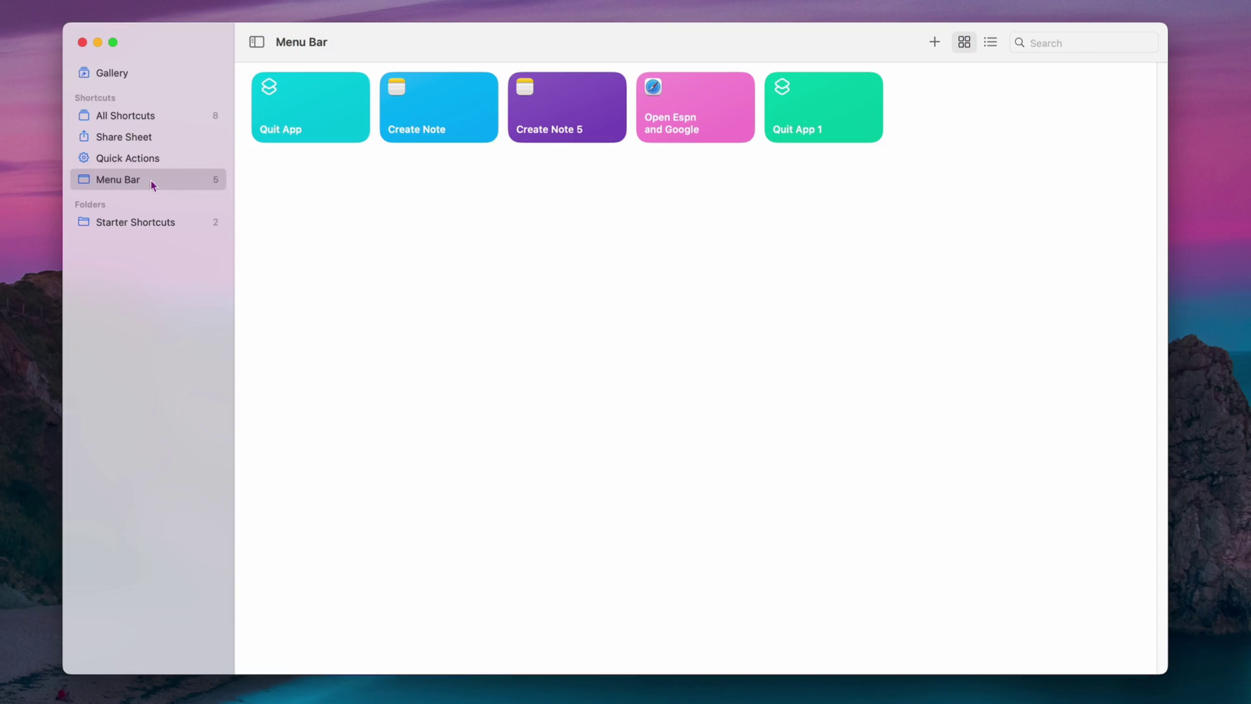
click(148, 185)
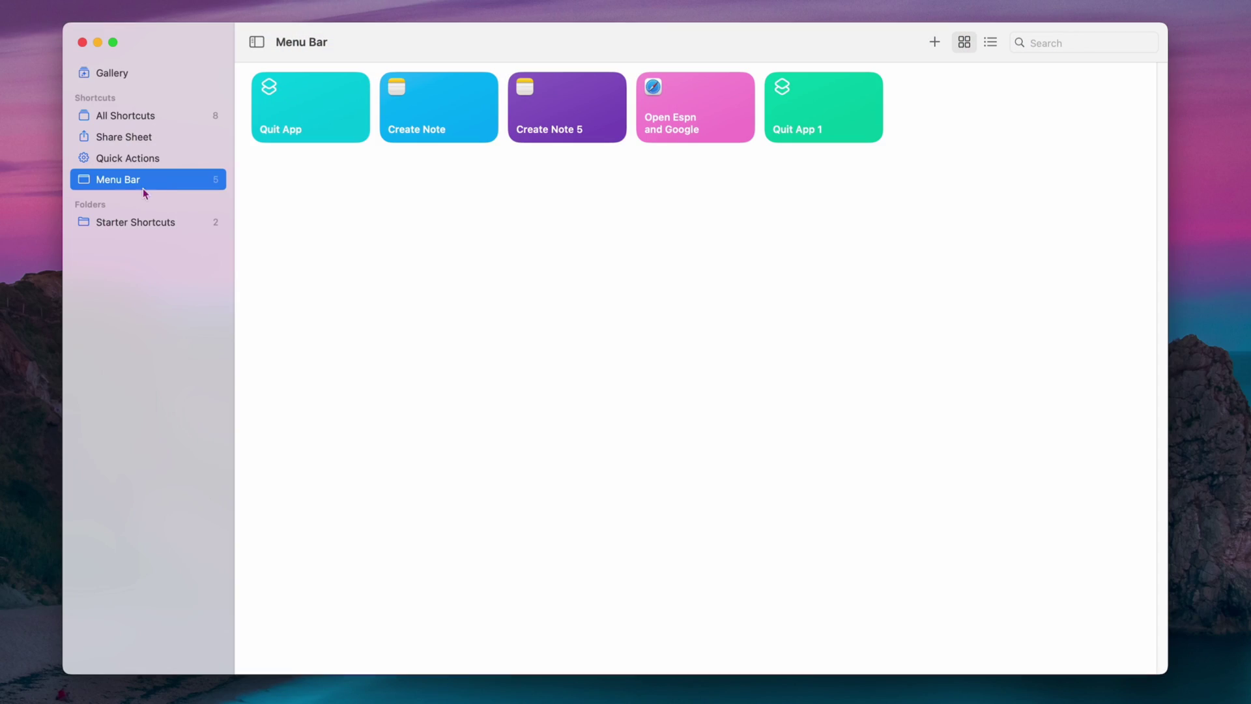
Step: Create a new shortcut with a Start Timer action set to 10 minutes
click(934, 42)
click(909, 91)
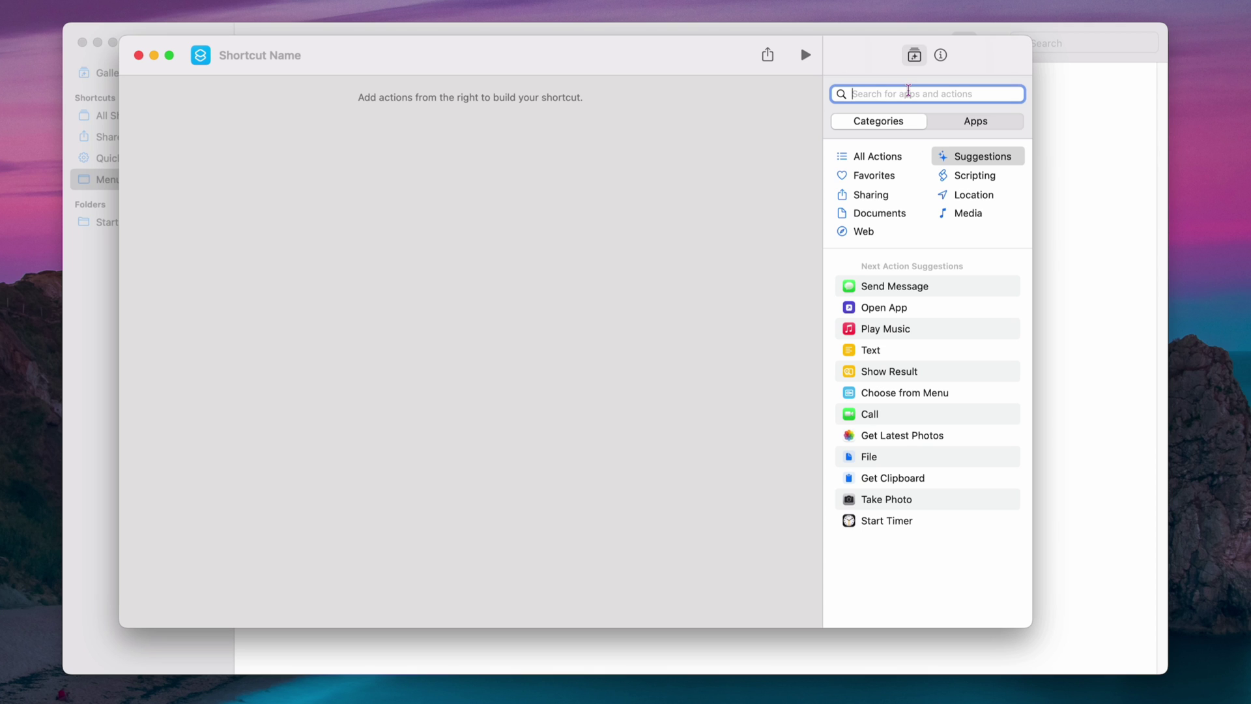
text(start)
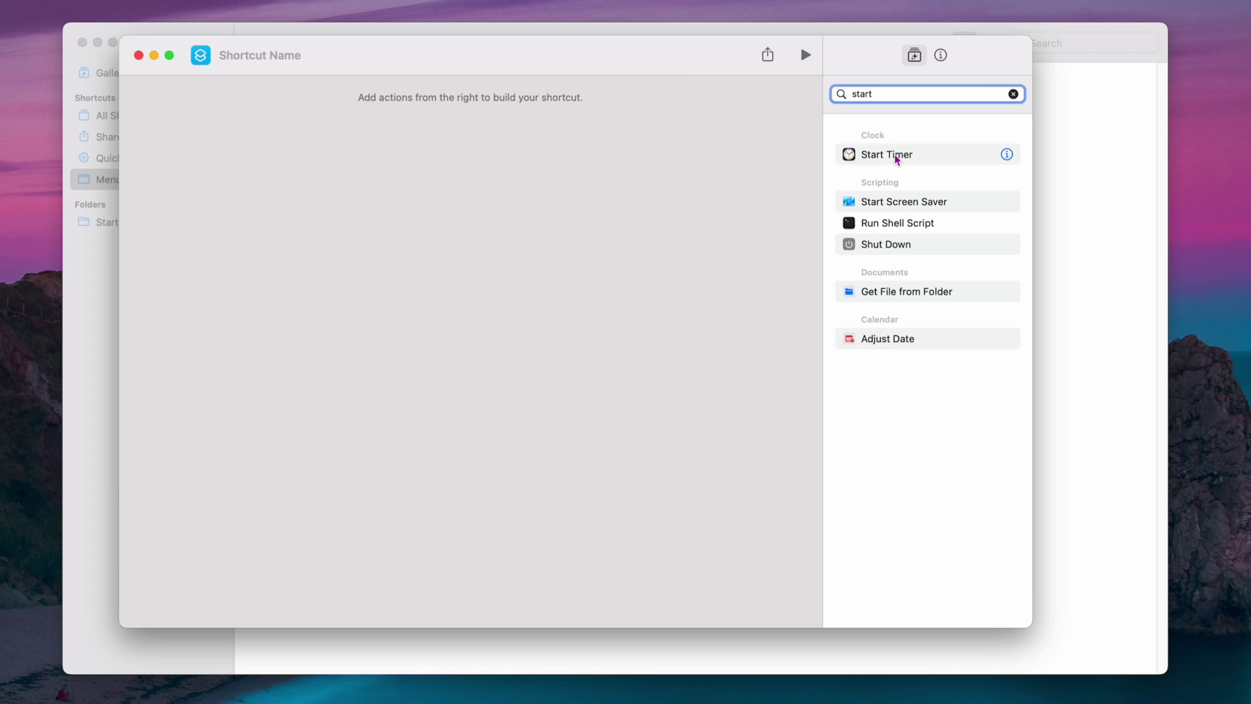
double_click(897, 159)
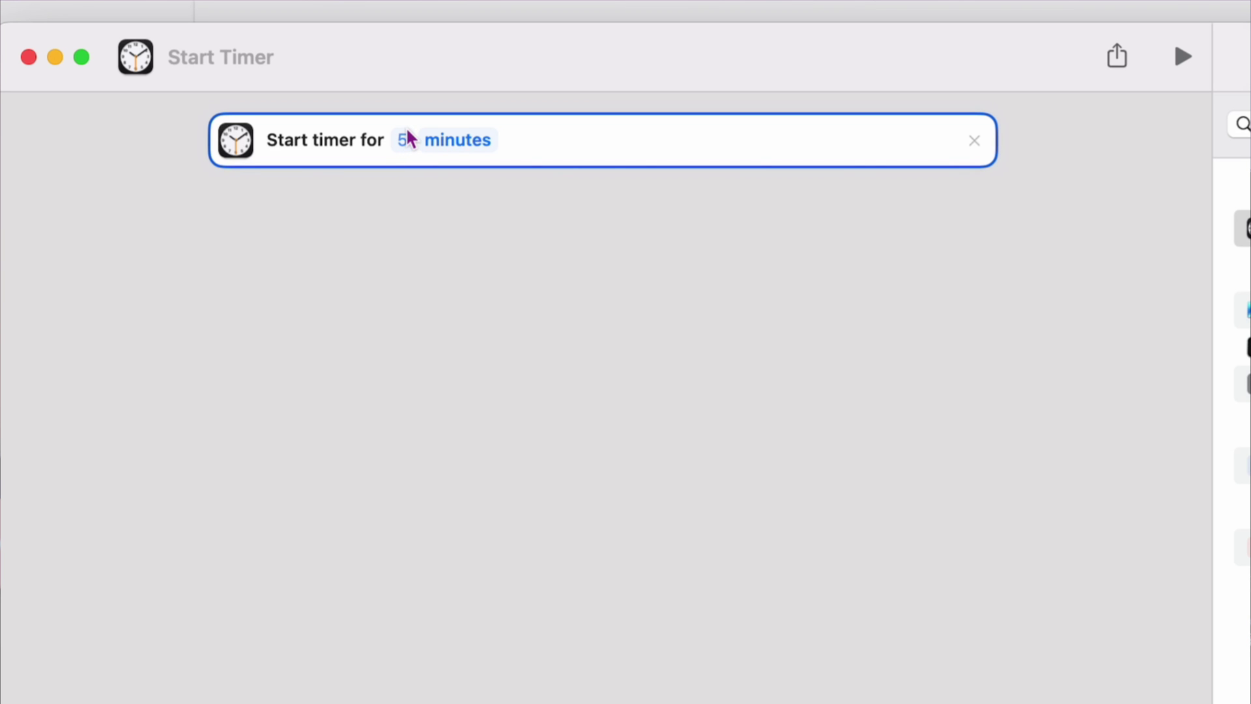
click(401, 139)
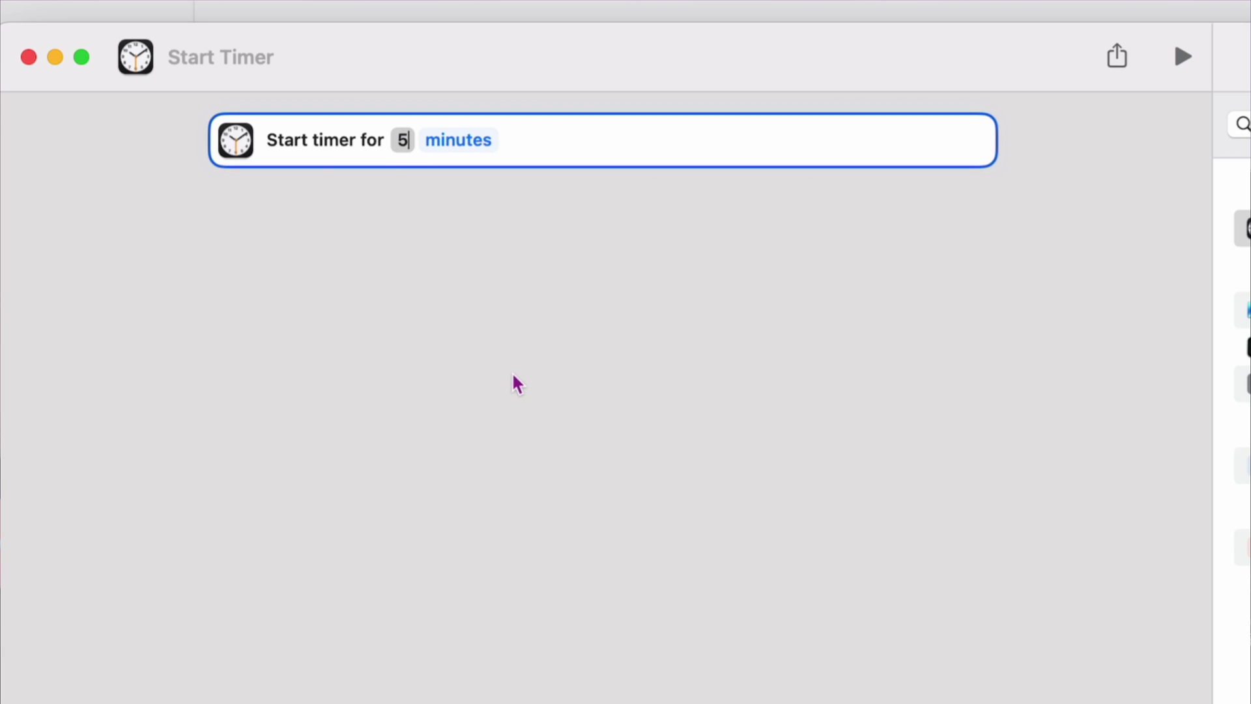
double_click(394, 132)
text(10)
click(460, 347)
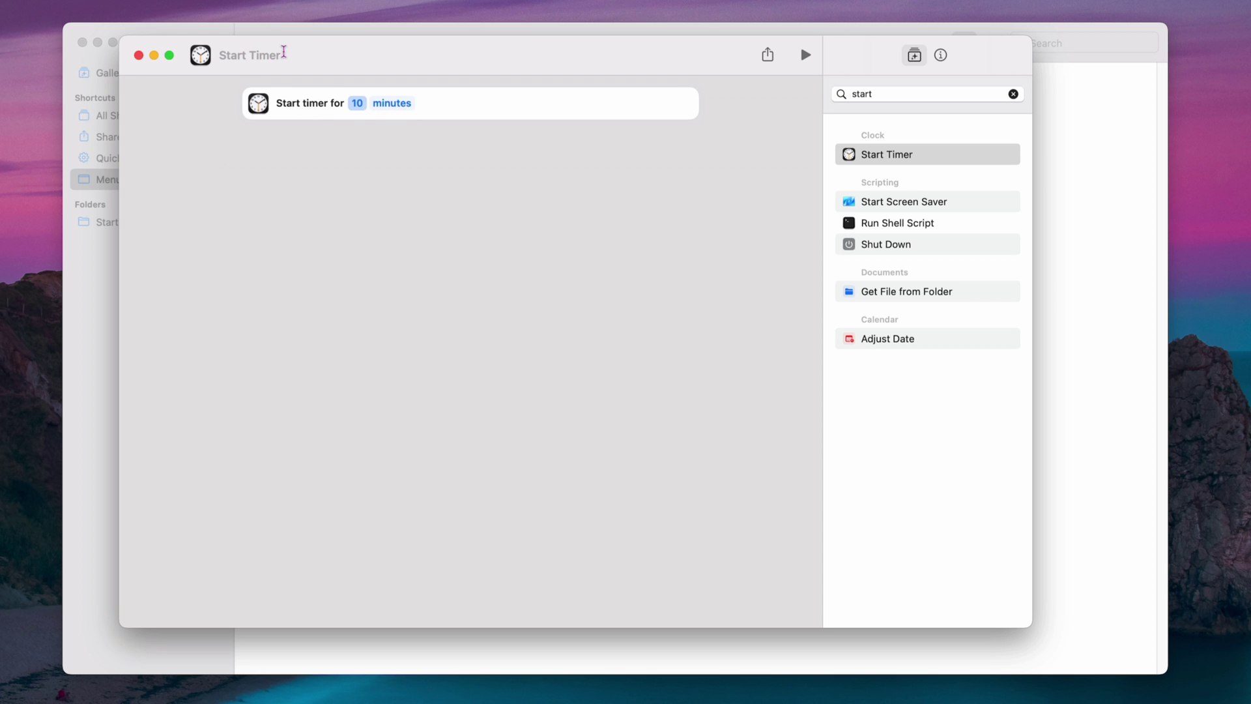
Step: Name the shortcut 'Start Timer 10 minutes' and close the editor
click(263, 50)
text(Start Timer 10 minutes)
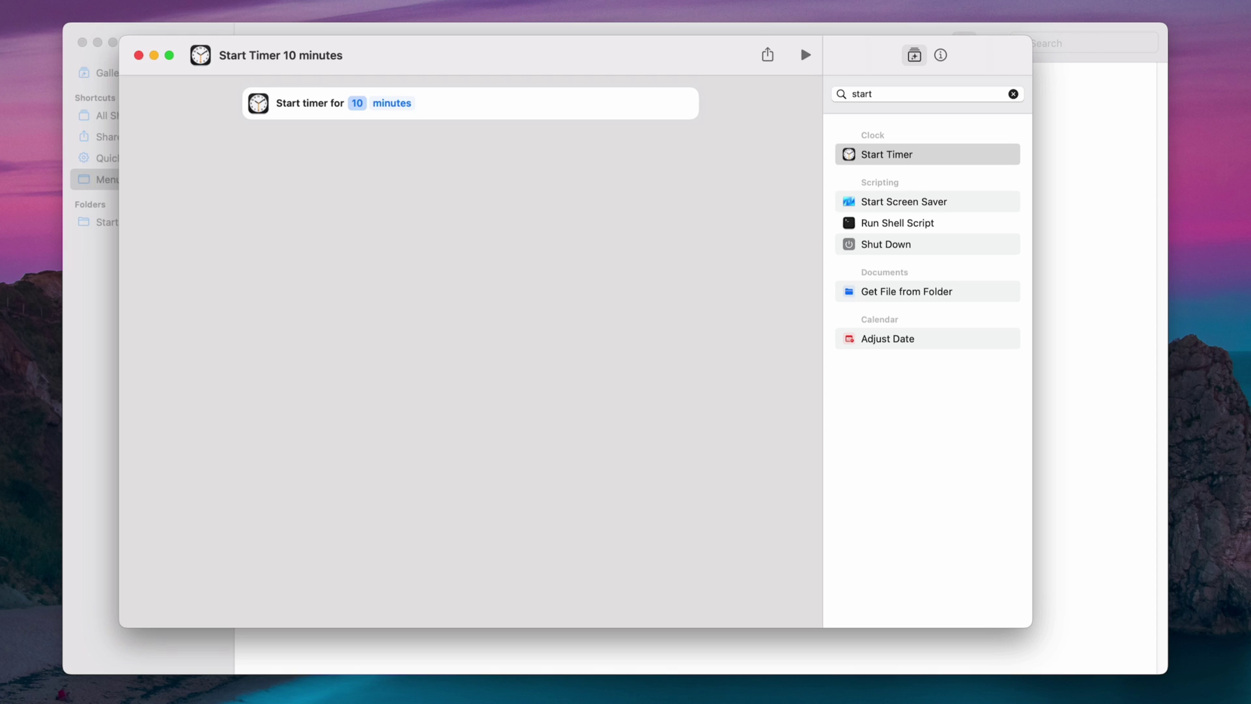
key(super+a)
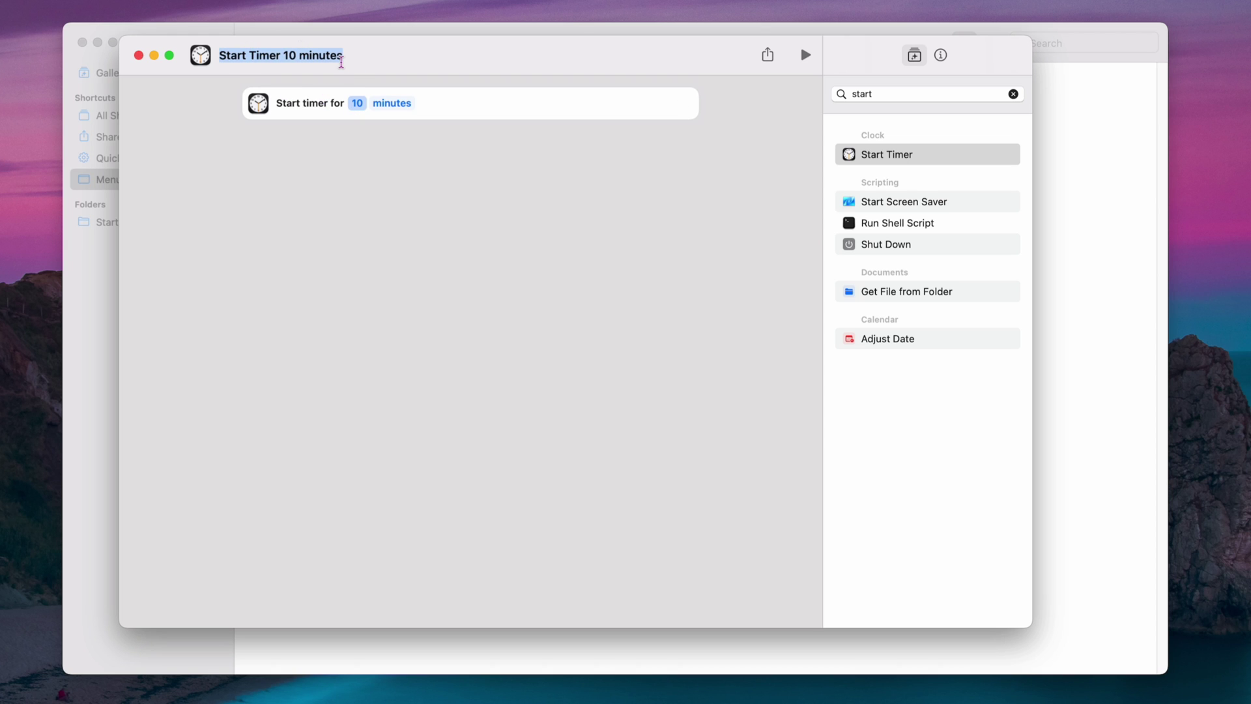
click(138, 55)
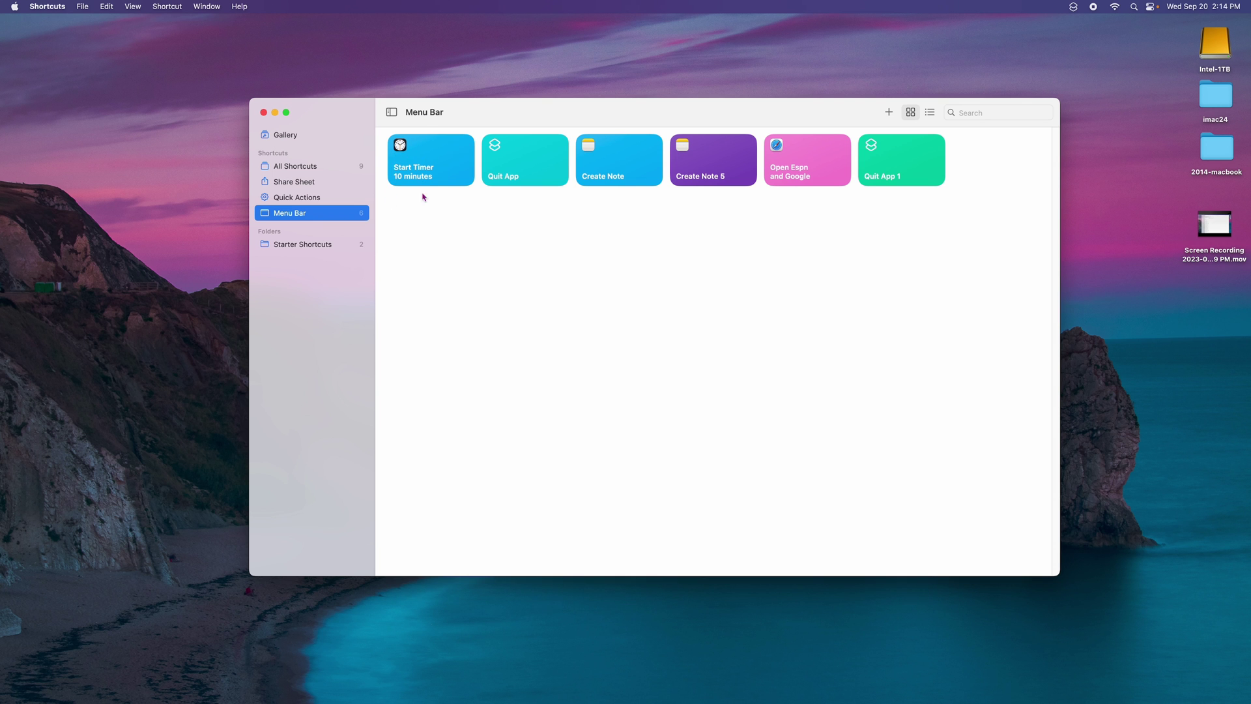
Step: Run Start Timer 10 minutes from the menu-bar Shortcuts list to start a 10-minute countdown
mouse_move(410, 184)
drag(676, 116, 394, 171)
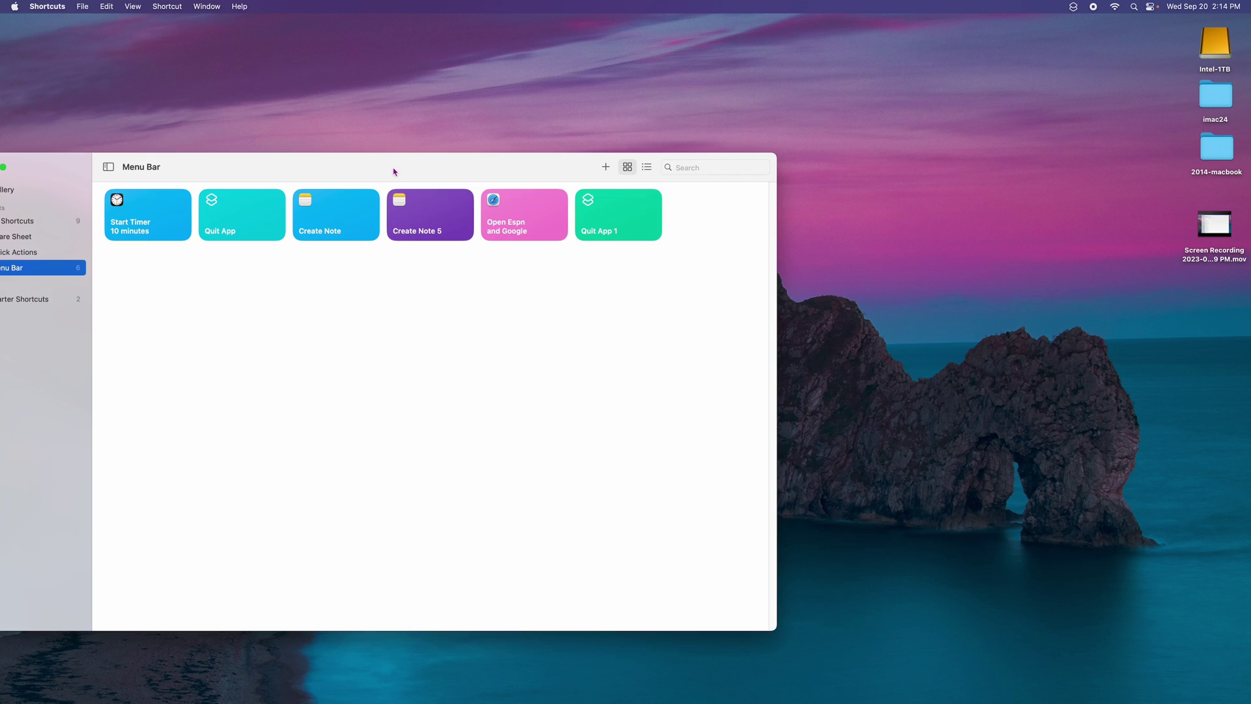
click(1073, 8)
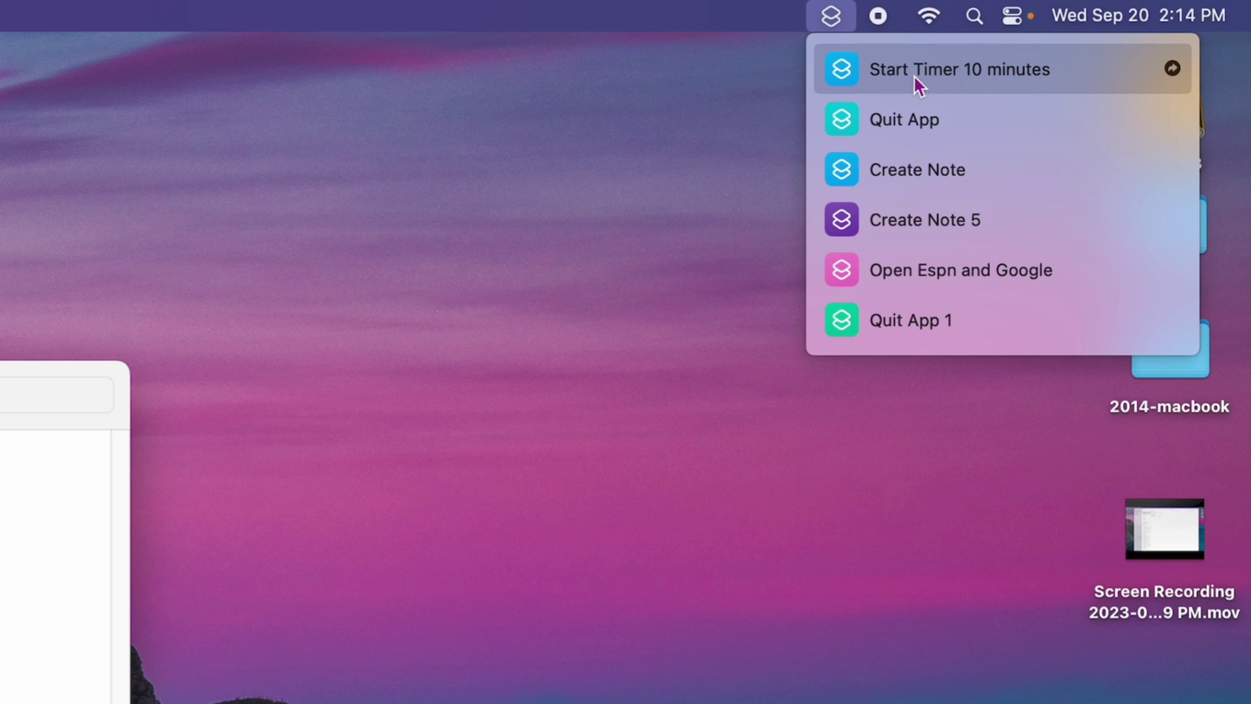
click(914, 74)
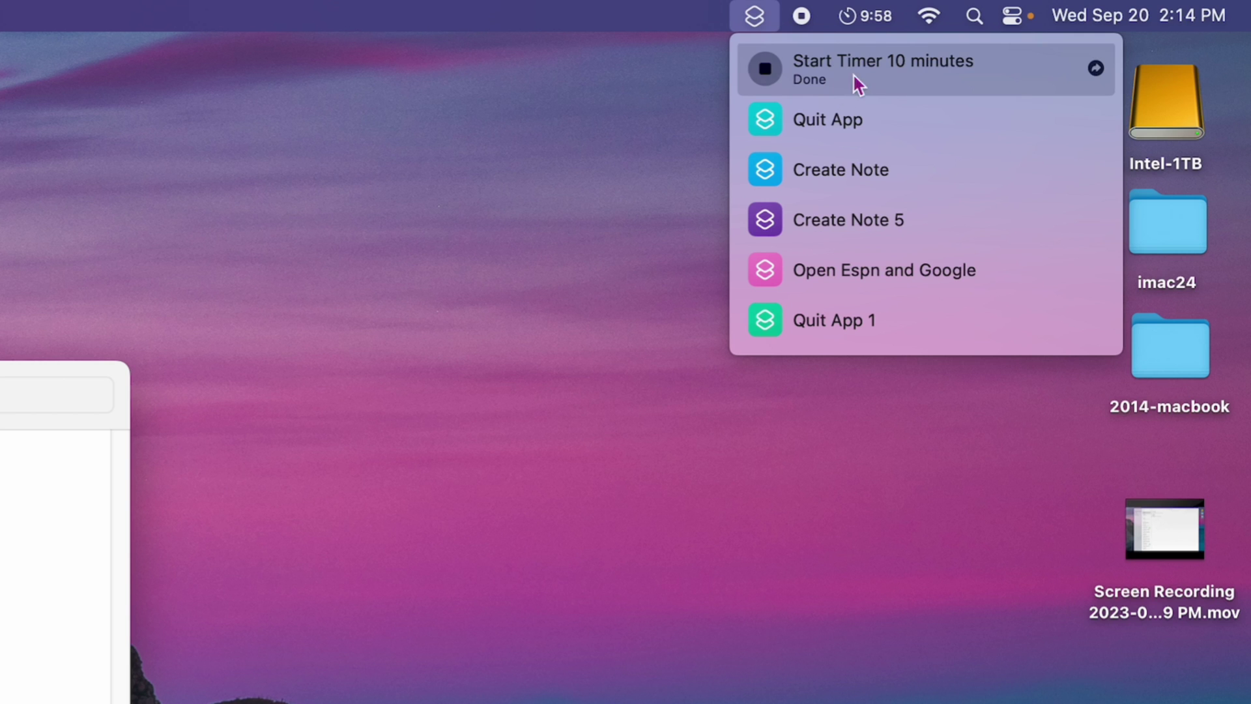